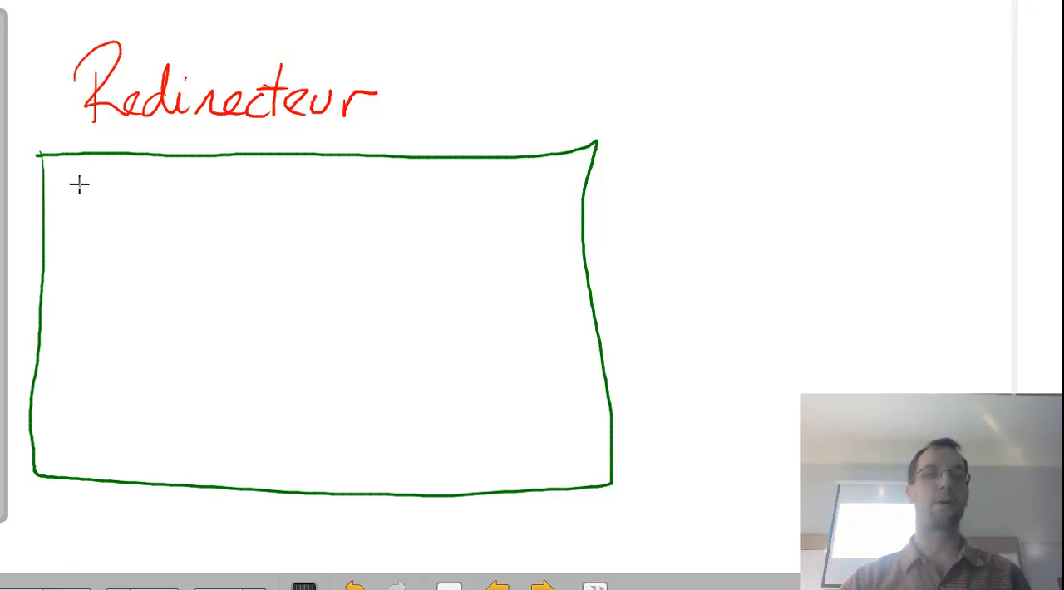
Draw four blue client boxes in a column inside the green frame and a larger server box labelled DNS beside them.
left_click_drag(78, 183, 89, 174)
mouse_move(78, 252)
left_mouse_down()
mouse_move(96, 276)
mouse_move(93, 244)
left_mouse_up()
mouse_move(72, 330)
left_mouse_down()
mouse_move(106, 353)
mouse_move(90, 326)
left_mouse_up()
mouse_move(83, 401)
left_mouse_down()
mouse_move(124, 436)
mouse_move(84, 403)
left_mouse_up()
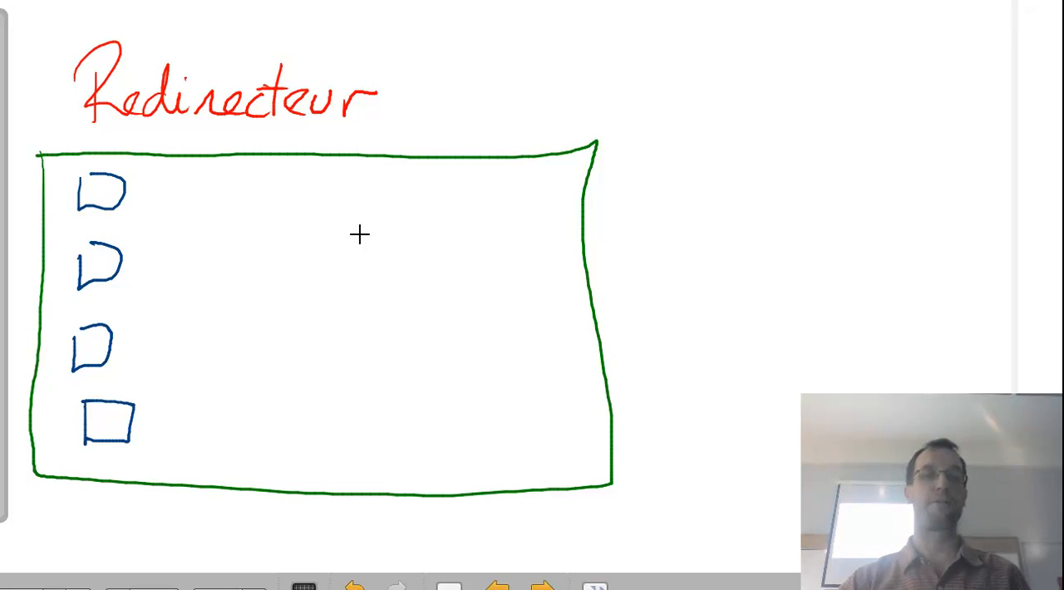
mouse_move(361, 235)
left_mouse_down()
mouse_move(358, 368)
mouse_move(486, 383)
mouse_move(360, 375)
mouse_move(387, 238)
mouse_move(389, 263)
left_mouse_up()
mouse_move(389, 235)
left_mouse_down()
mouse_move(391, 263)
mouse_move(450, 236)
mouse_move(436, 264)
left_mouse_up()
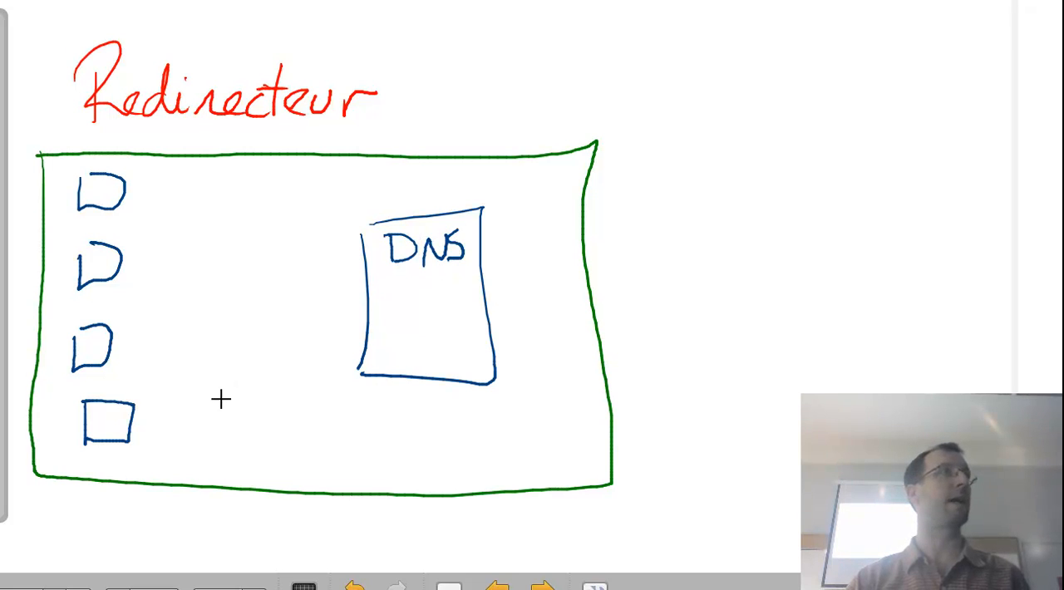
Draw a query arrow labelled "DC1=?" from the top client to the DNS server, with a reply arrow back to the client.
mouse_move(127, 194)
left_mouse_down()
mouse_move(172, 218)
mouse_move(358, 259)
left_mouse_up()
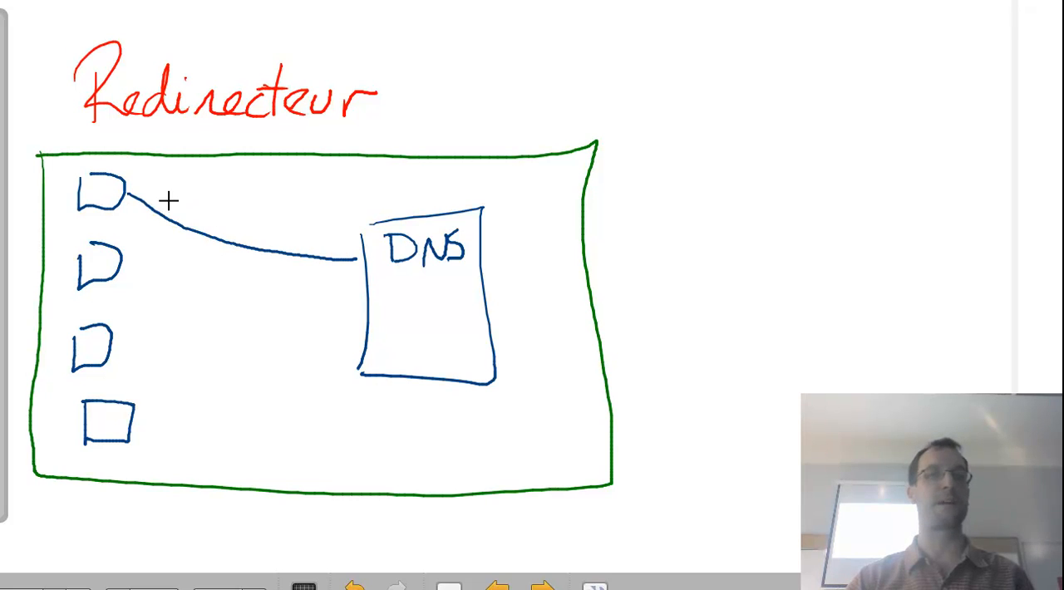
mouse_move(170, 197)
left_mouse_down()
mouse_move(198, 214)
mouse_move(231, 213)
left_mouse_up()
left_click_drag(218, 222, 250, 231)
left_click(249, 239)
mouse_move(356, 248)
left_mouse_down()
mouse_move(351, 263)
mouse_move(238, 255)
mouse_move(168, 225)
left_mouse_up()
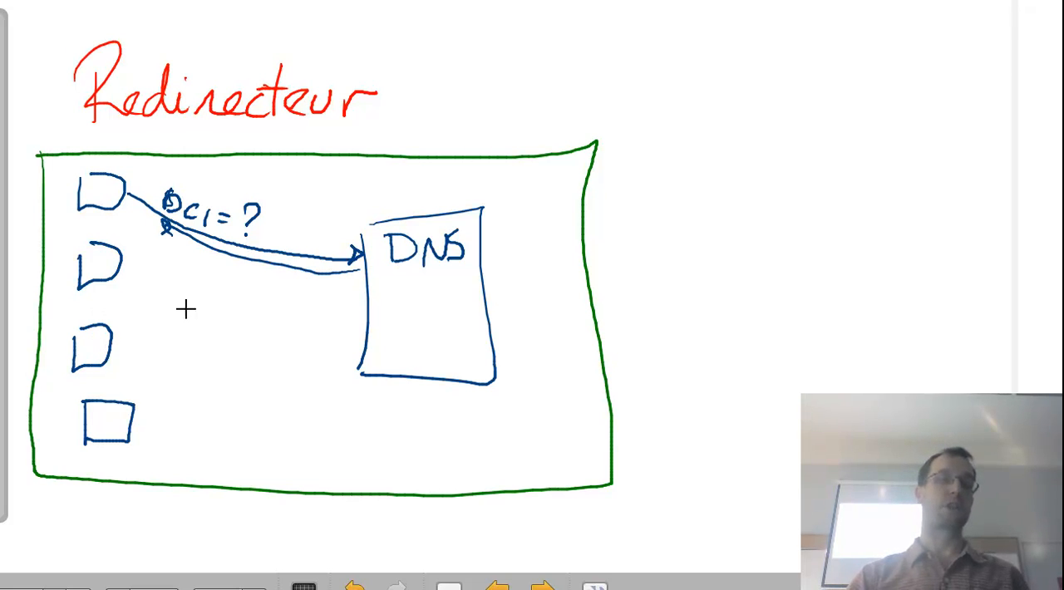
Draw an arrow from the bottom client to the DNS server and label it "google.jp?".
left_click_drag(136, 419, 358, 362)
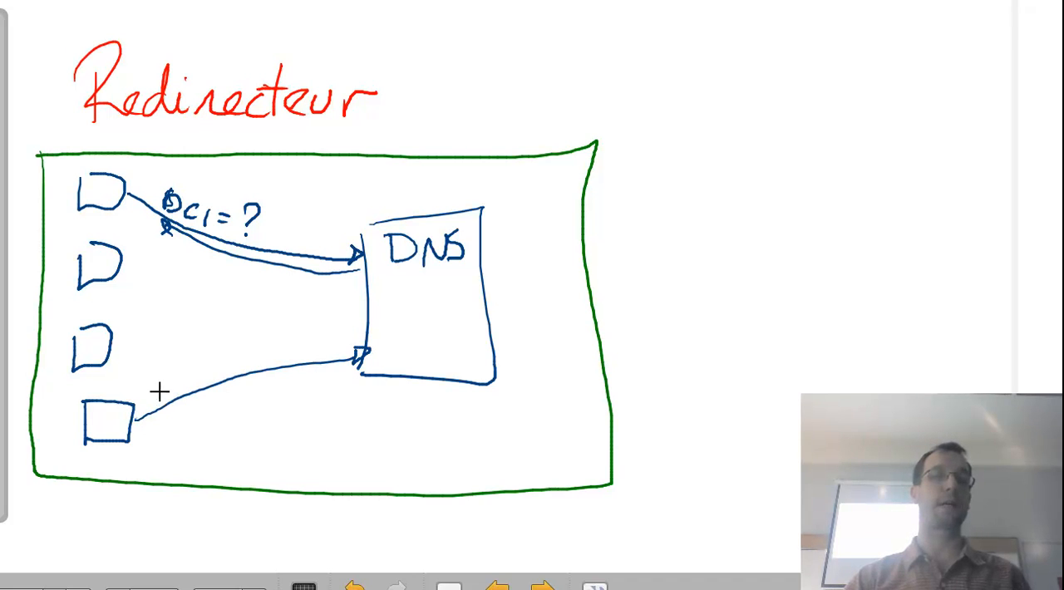
mouse_move(164, 380)
left_mouse_down()
mouse_move(181, 391)
mouse_move(219, 347)
mouse_move(268, 380)
mouse_move(292, 365)
left_mouse_up()
left_click(271, 345)
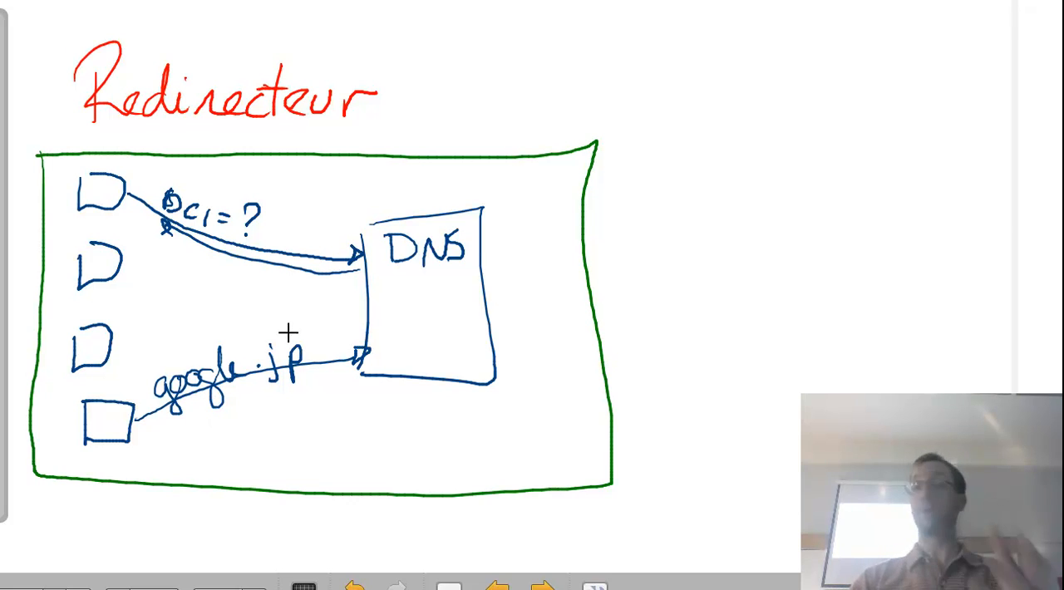
left_click_drag(302, 329, 309, 351)
left_click(309, 361)
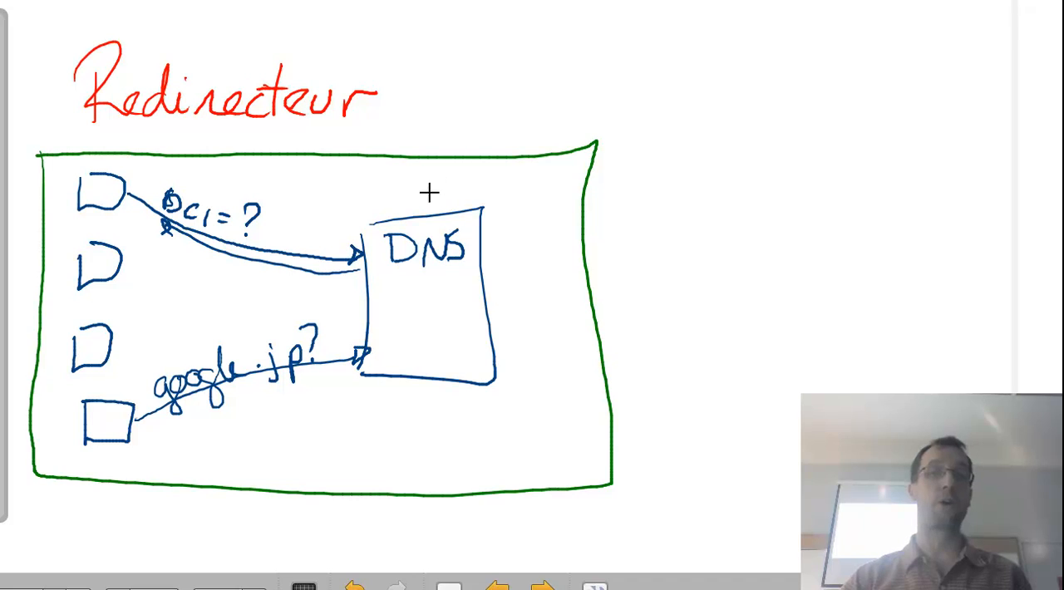
Add a blue question mark above the DNS server and write "Redirecteur" in red across its edge.
left_click_drag(408, 177, 419, 193)
left_click(424, 222)
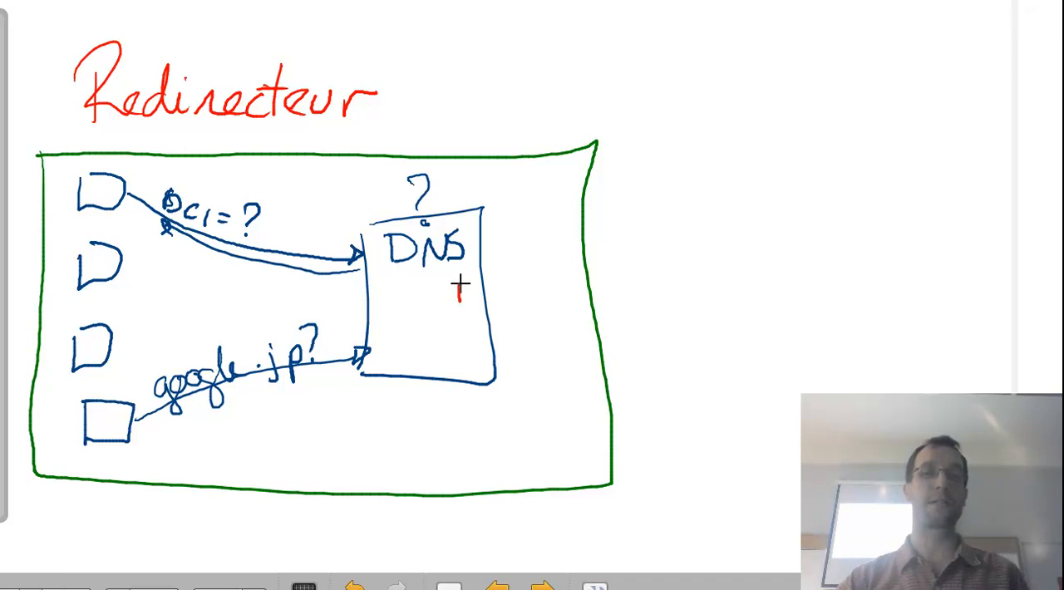
mouse_move(454, 275)
left_mouse_down()
mouse_move(476, 295)
mouse_move(524, 283)
mouse_move(568, 287)
mouse_move(614, 268)
left_mouse_up()
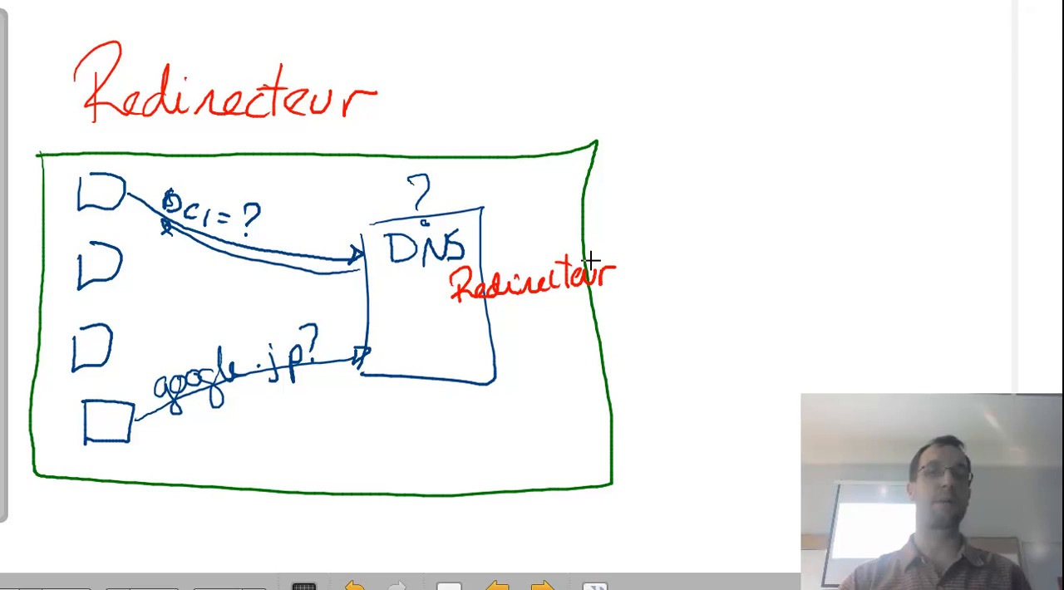
Draw a red server box labelled DNS outside the green frame and write "FAI" in the space above.
mouse_move(848, 148)
left_mouse_down()
mouse_move(853, 293)
mouse_move(1000, 176)
left_mouse_up()
left_click_drag(1003, 213, 843, 303)
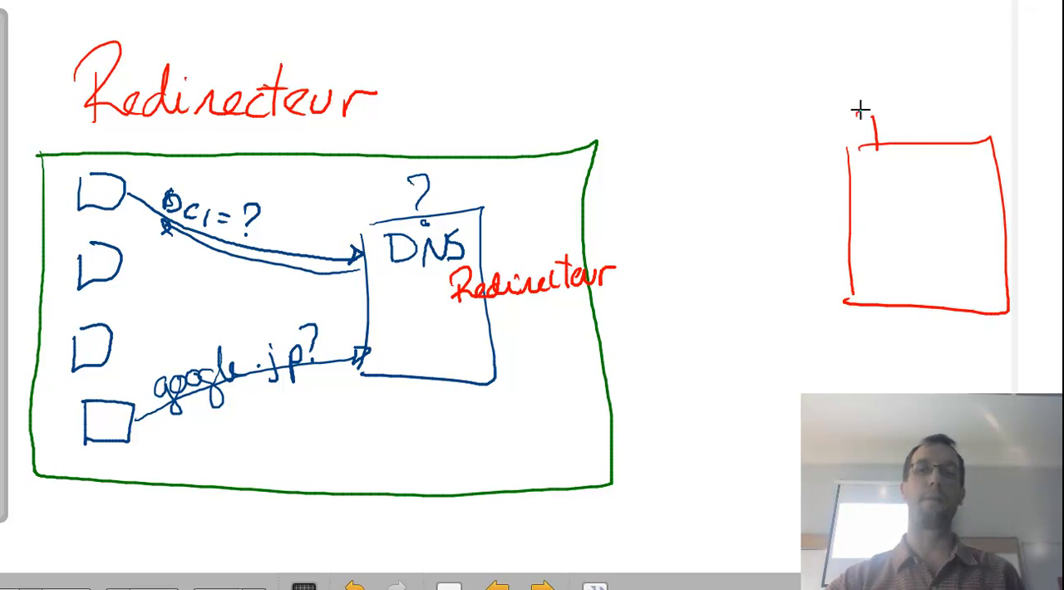
left_click_drag(860, 109, 869, 152)
mouse_move(913, 140)
left_mouse_down()
mouse_move(909, 149)
mouse_move(938, 116)
mouse_move(943, 148)
left_mouse_up()
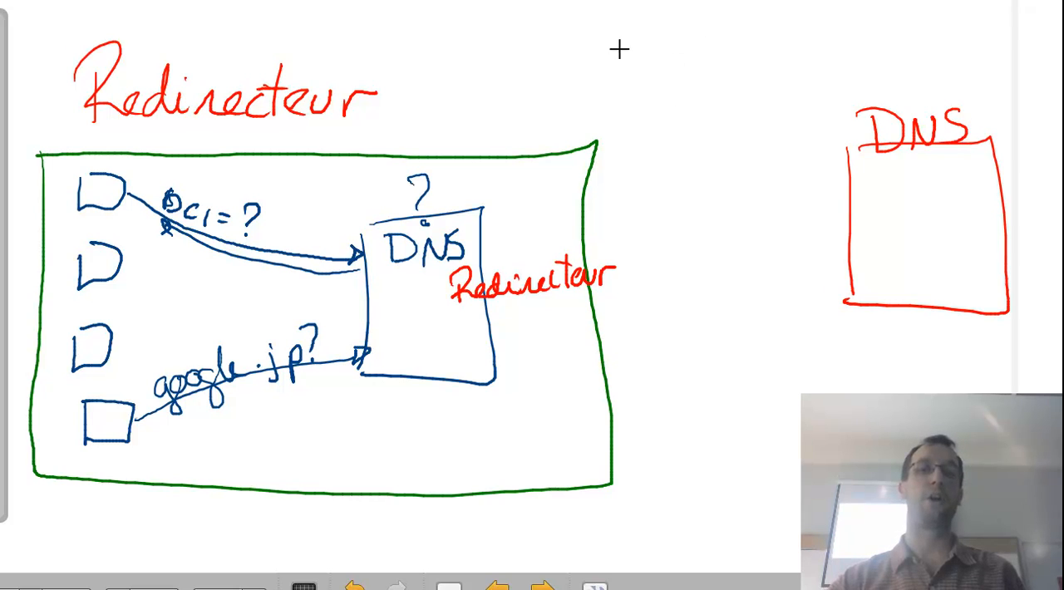
left_click_drag(647, 73, 678, 72)
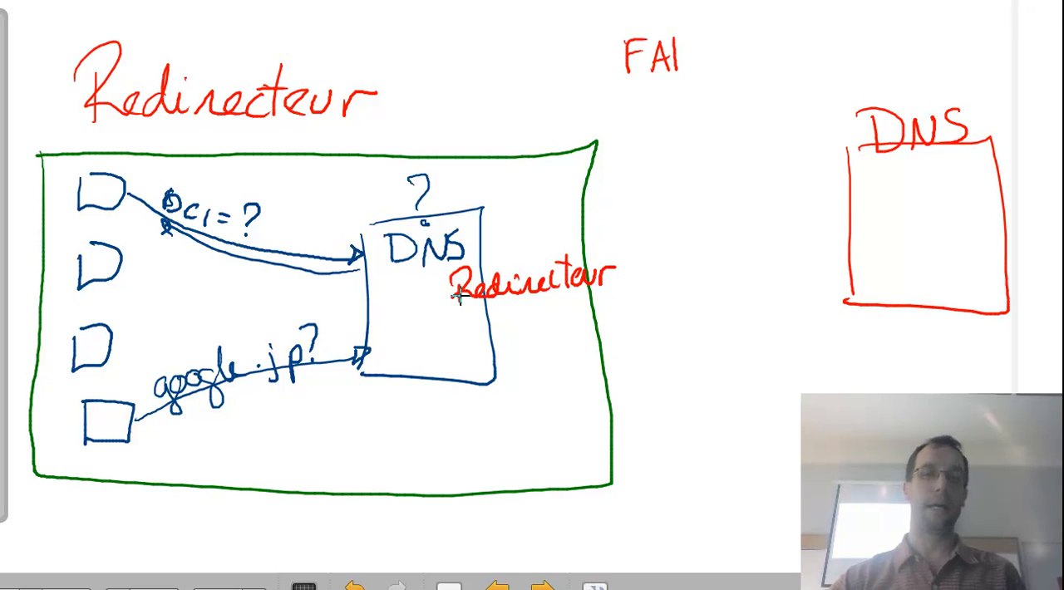
Draw the forwarded "google.jp?" query to the external DNS server and its reply arrow, and write "cache" inside the internal server.
mouse_move(444, 306)
left_mouse_down()
mouse_move(620, 294)
mouse_move(848, 238)
mouse_move(830, 249)
left_mouse_up()
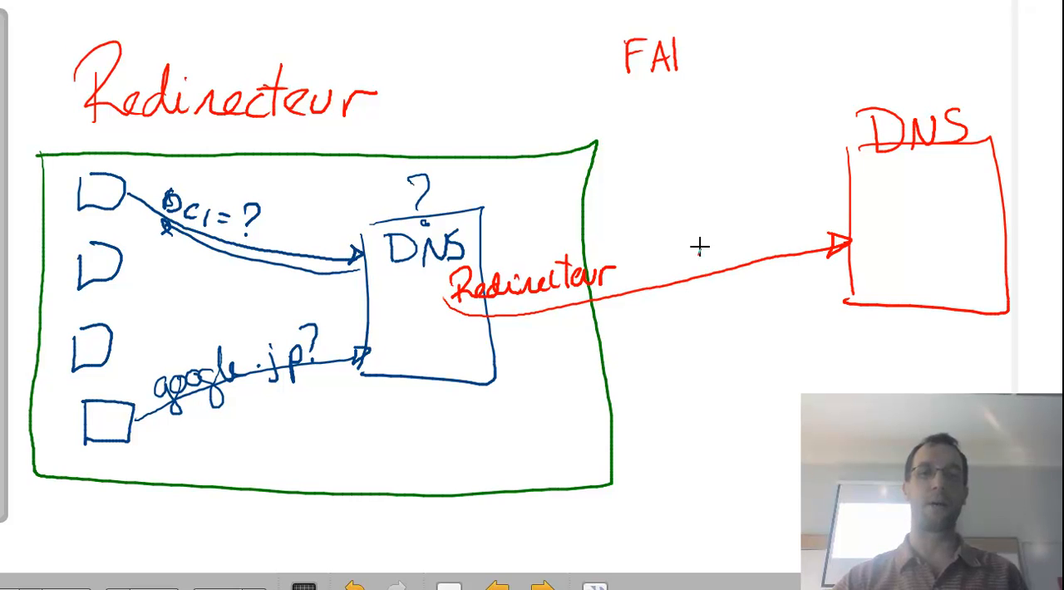
mouse_move(698, 245)
left_mouse_down()
mouse_move(728, 248)
mouse_move(742, 224)
mouse_move(792, 268)
mouse_move(815, 212)
mouse_move(806, 263)
mouse_move(772, 319)
mouse_move(618, 352)
mouse_move(512, 357)
mouse_move(438, 332)
mouse_move(453, 344)
mouse_move(397, 374)
left_mouse_up()
mouse_move(414, 359)
left_mouse_down()
mouse_move(417, 375)
mouse_move(474, 376)
left_mouse_up()
Draw red reply arrows from the internal DNS server to the bottom and second clients, including the second client's query arrow.
mouse_move(378, 354)
left_mouse_down()
mouse_move(329, 381)
mouse_move(172, 422)
mouse_move(161, 429)
mouse_move(172, 434)
left_mouse_up()
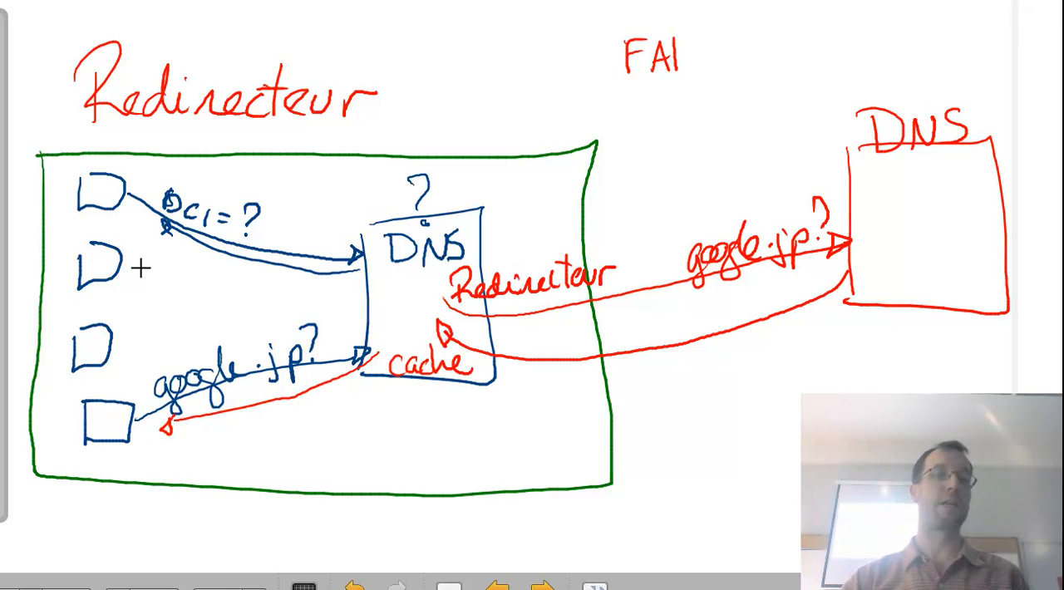
left_click_drag(134, 261, 359, 272)
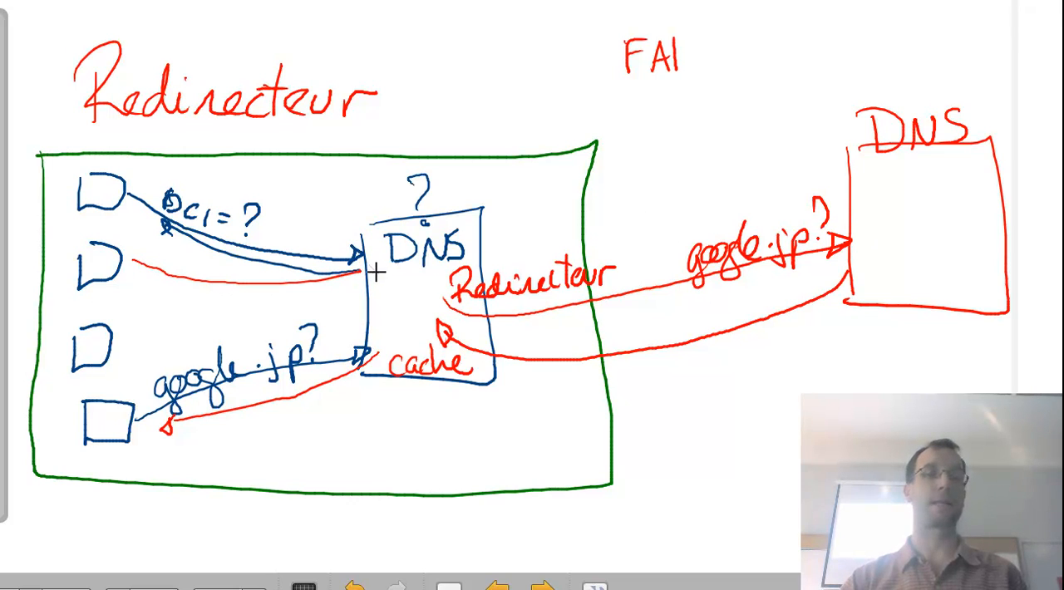
mouse_move(366, 268)
left_mouse_down()
mouse_move(339, 289)
mouse_move(139, 289)
left_mouse_up()
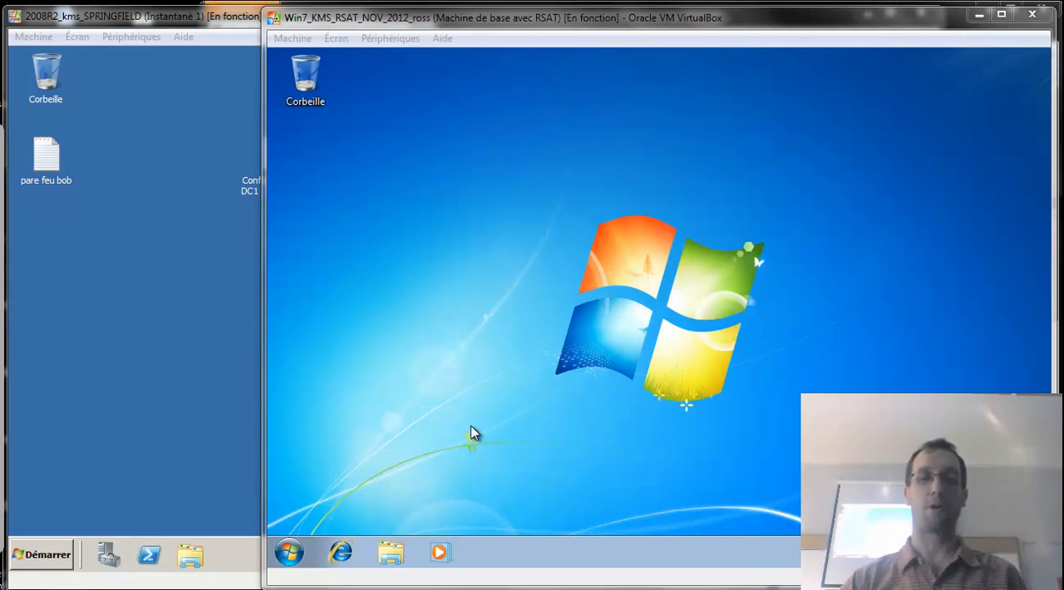
Switch to the 2008R2_kms_SPRINGFIELD virtual machine and open its DNS management console.
left_click(176, 341)
left_click(51, 555)
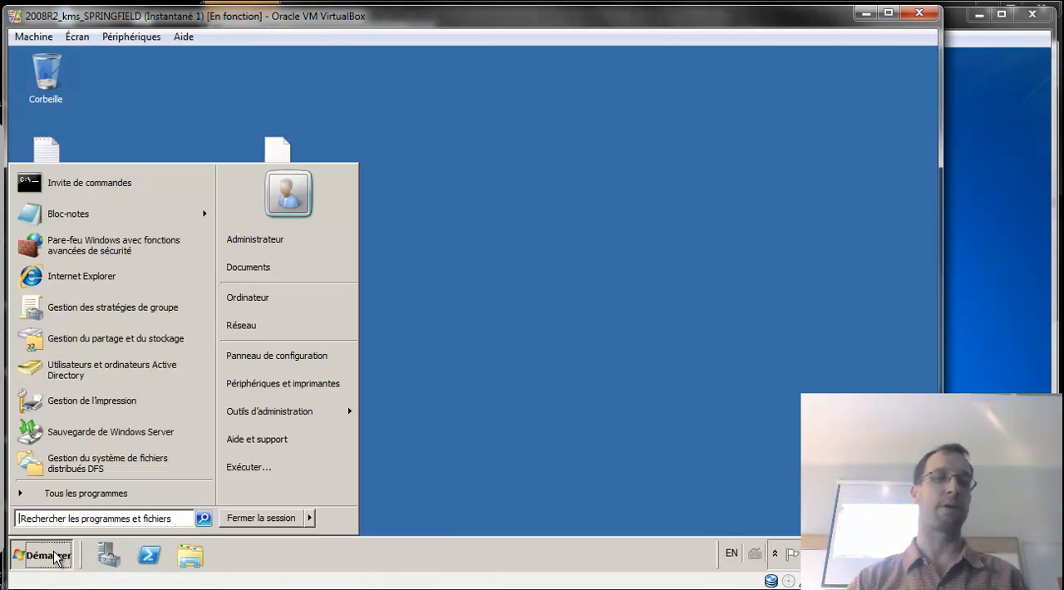
mouse_move(284, 412)
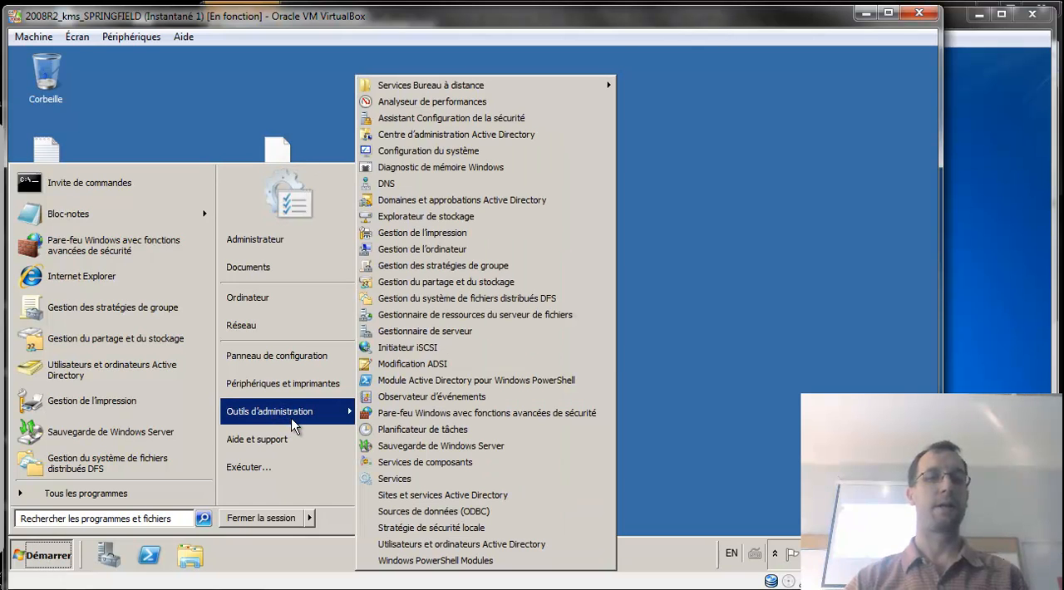
left_click(443, 182)
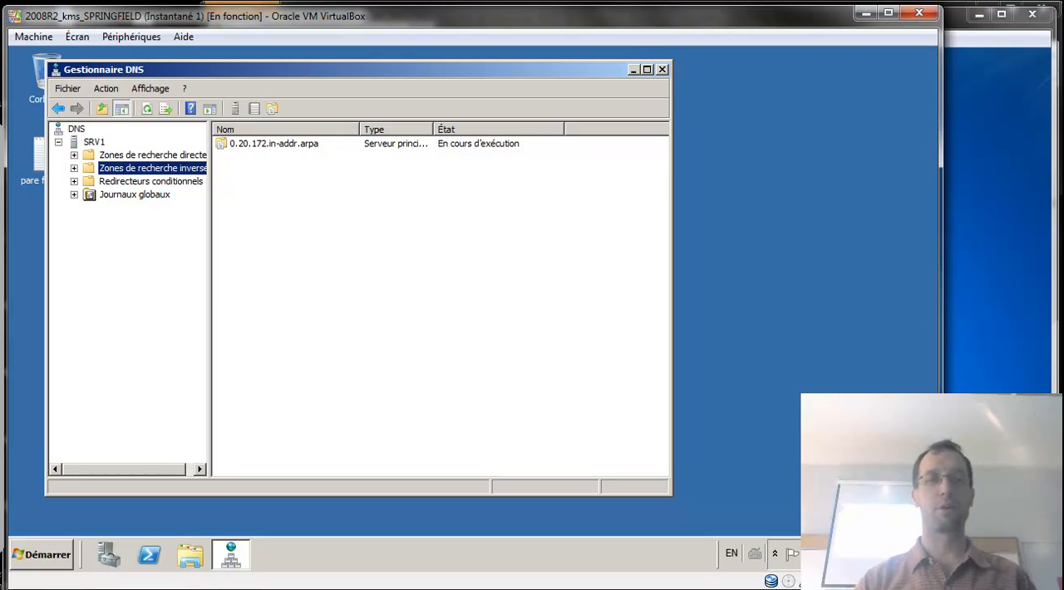
Open the SRV1 server's properties and start editing its list of forwarders.
left_click(94, 142)
right_click(94, 144)
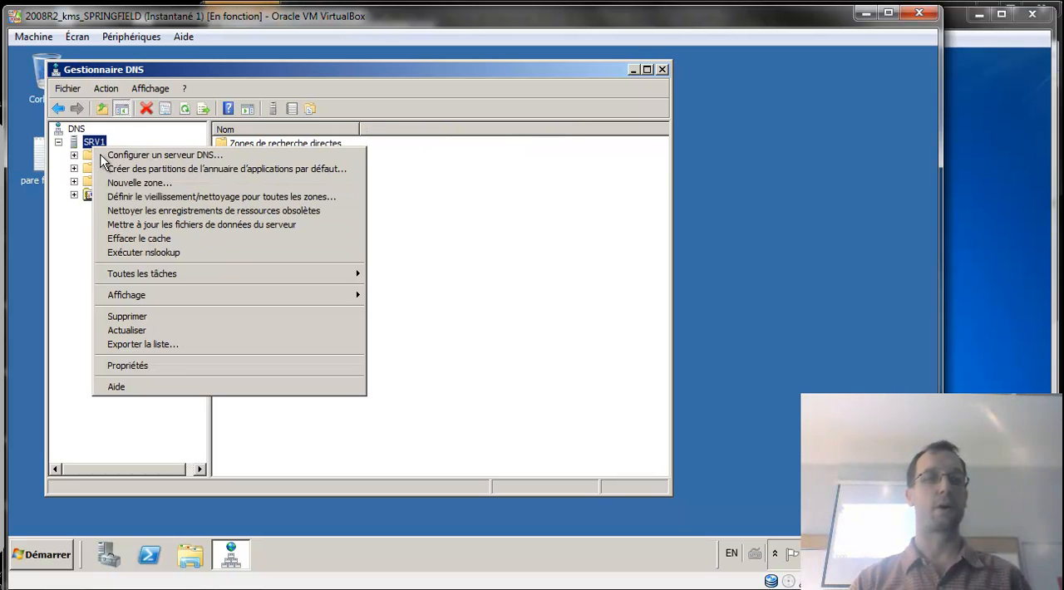
left_click(147, 367)
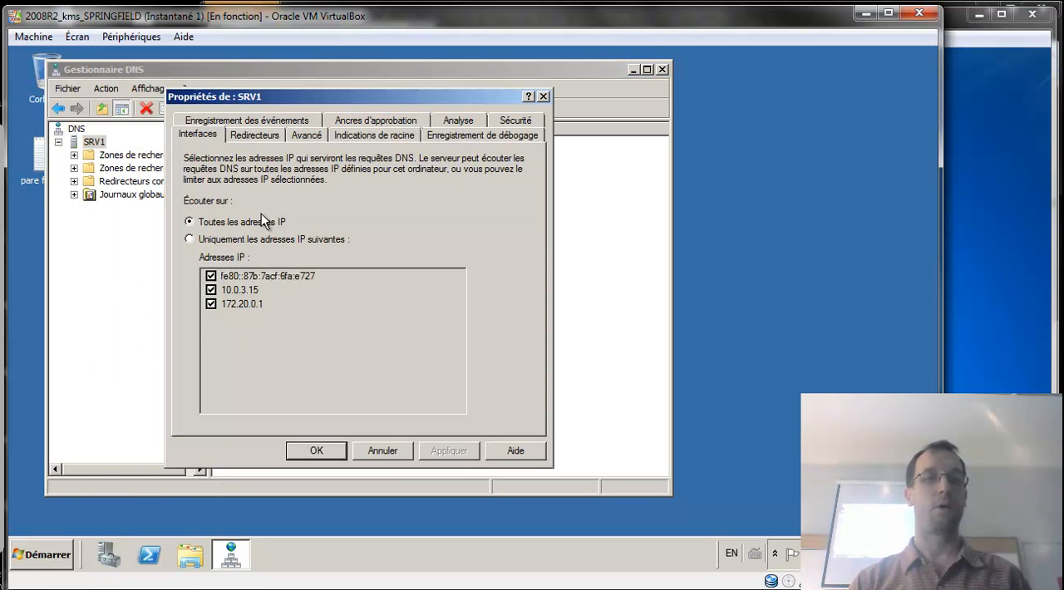
left_click(260, 135)
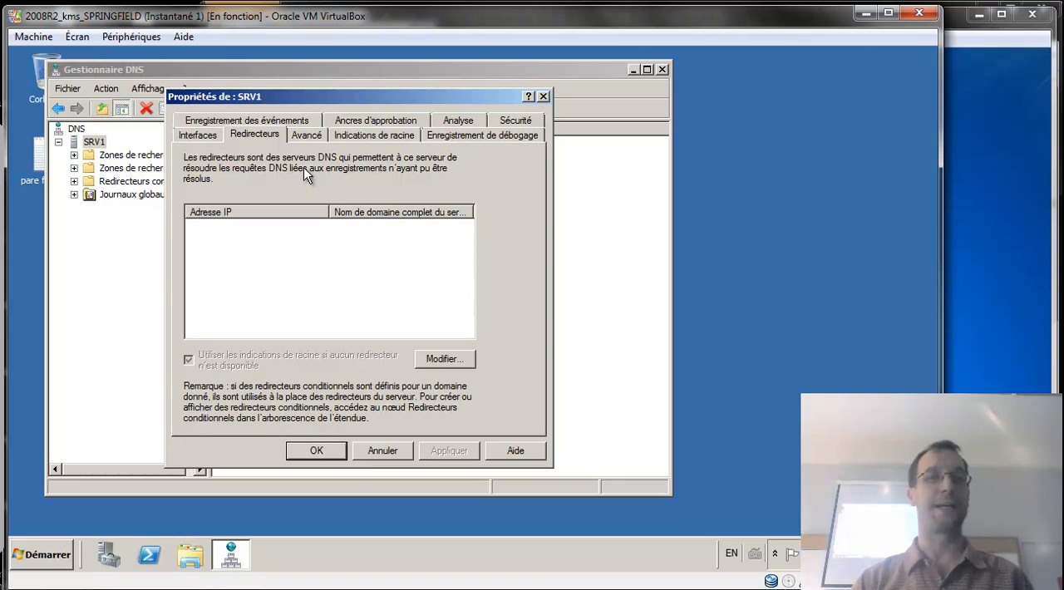
left_click(439, 359)
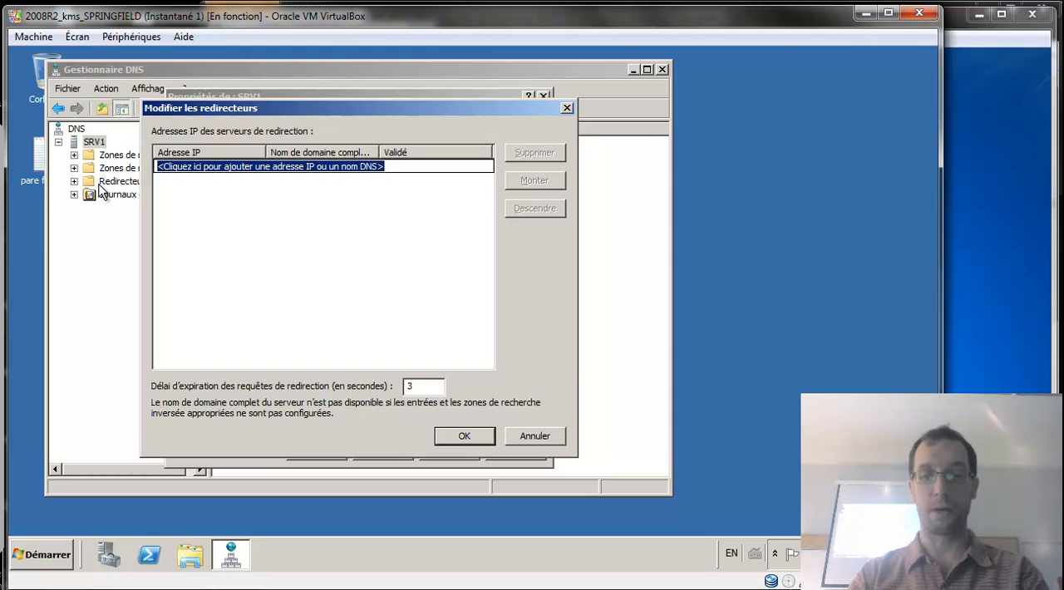
Add 8.8.8.8 as a forwarder for SRV1, then apply and close the server properties.
type("8.8.8.8")
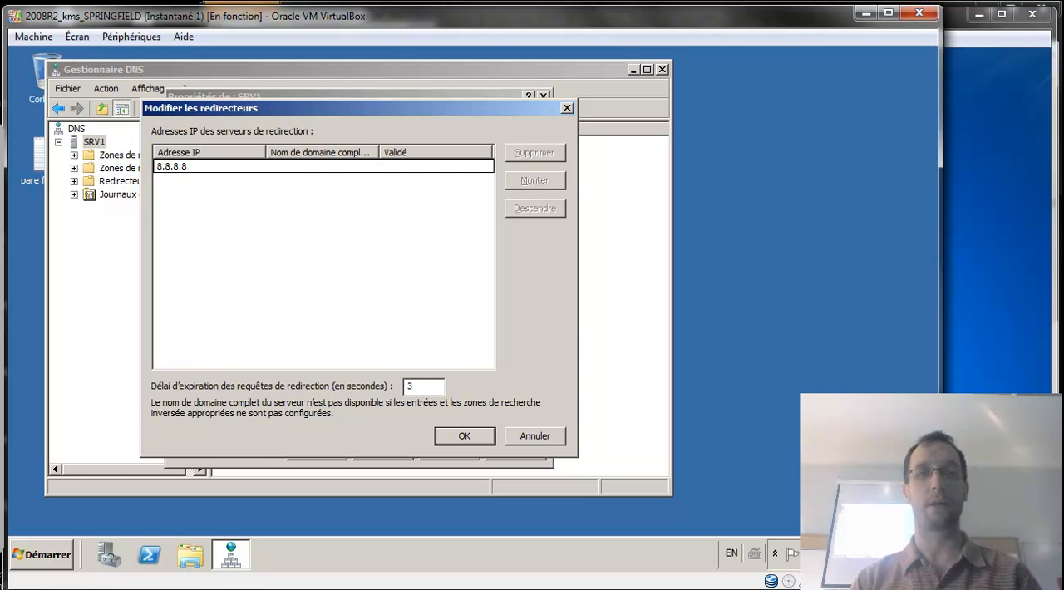
key("Return")
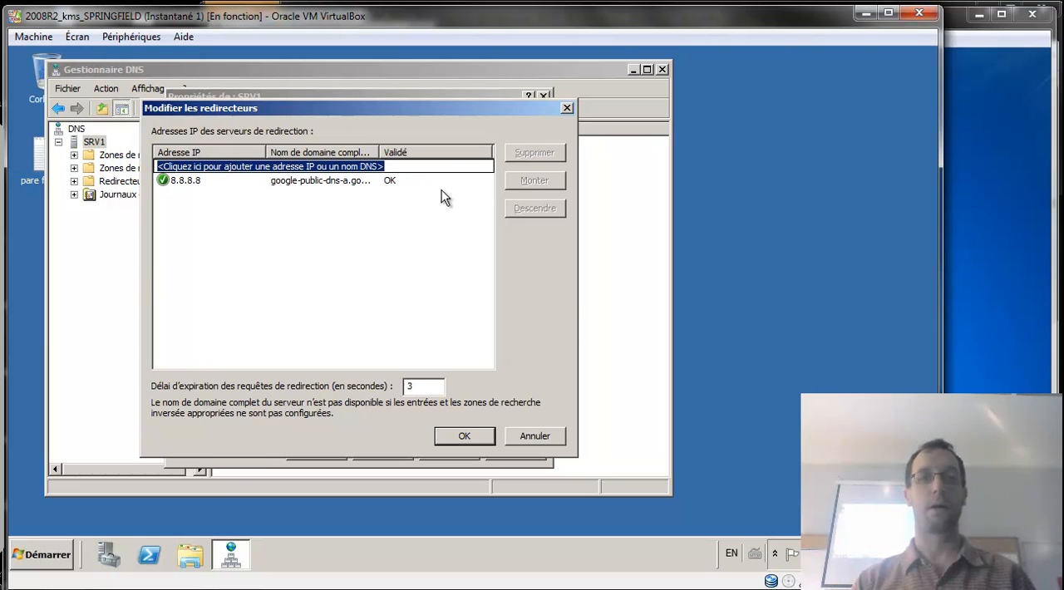
left_click(216, 182)
key("Return")
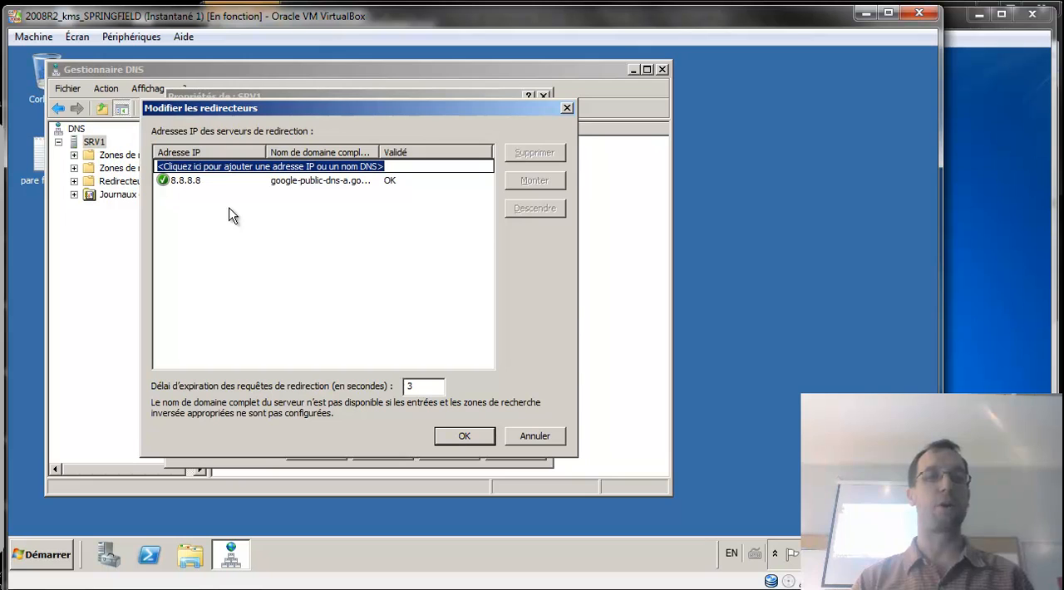
left_click(420, 180)
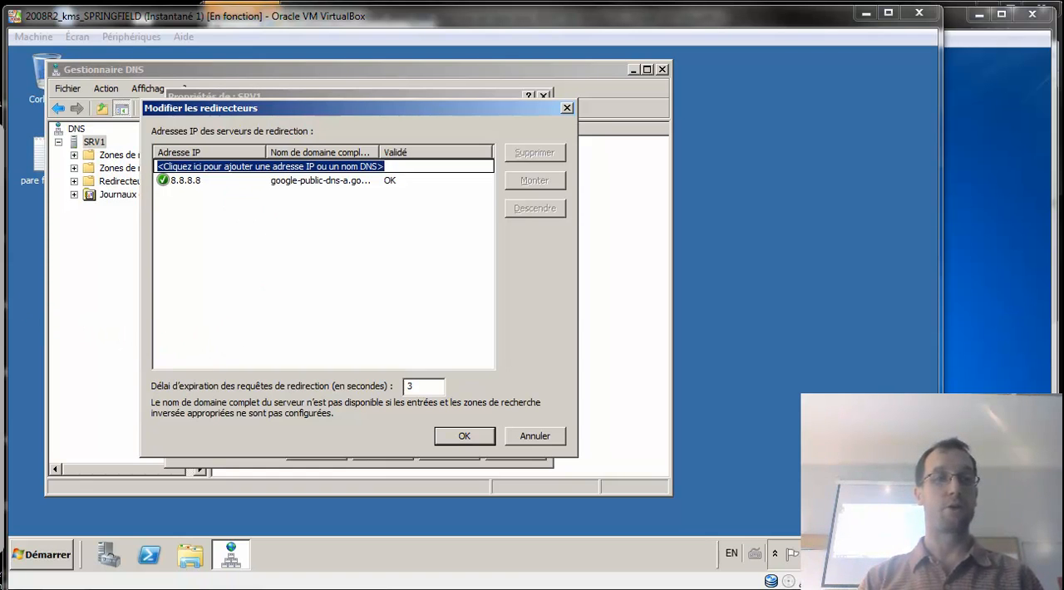
left_click(466, 435)
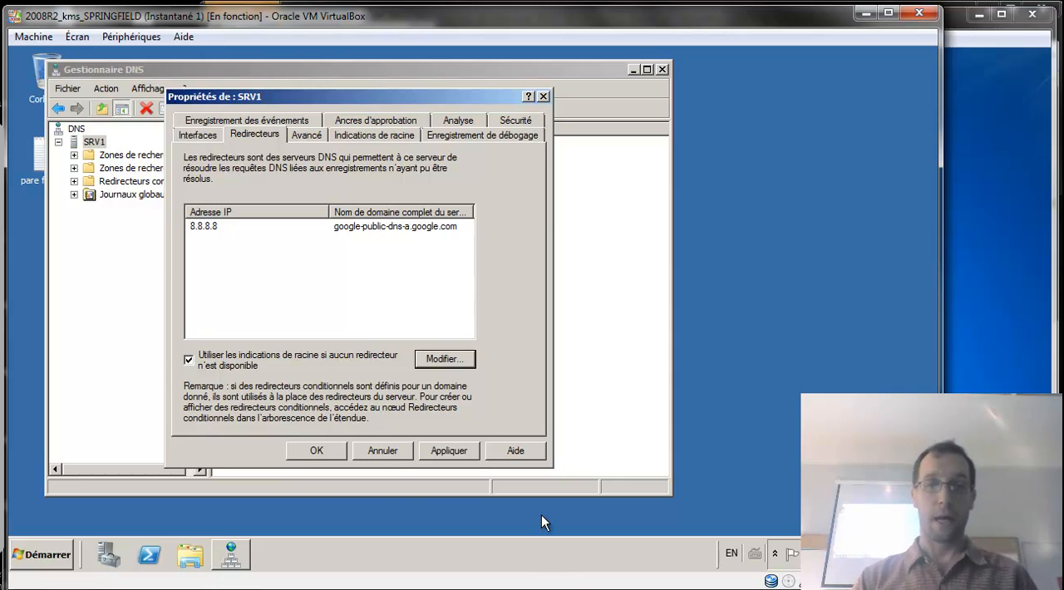
left_click(462, 450)
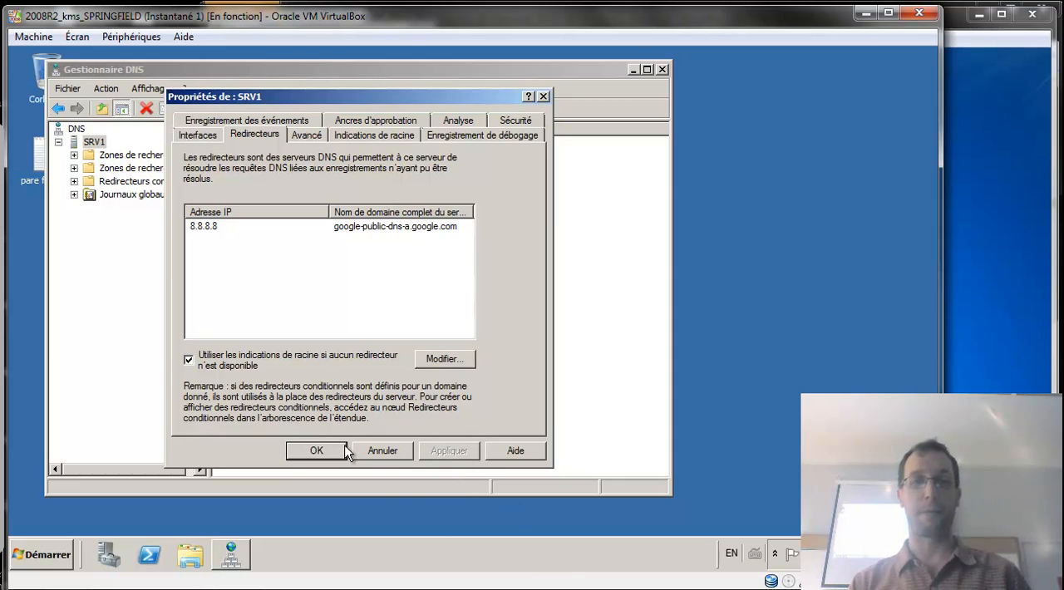
left_click(316, 450)
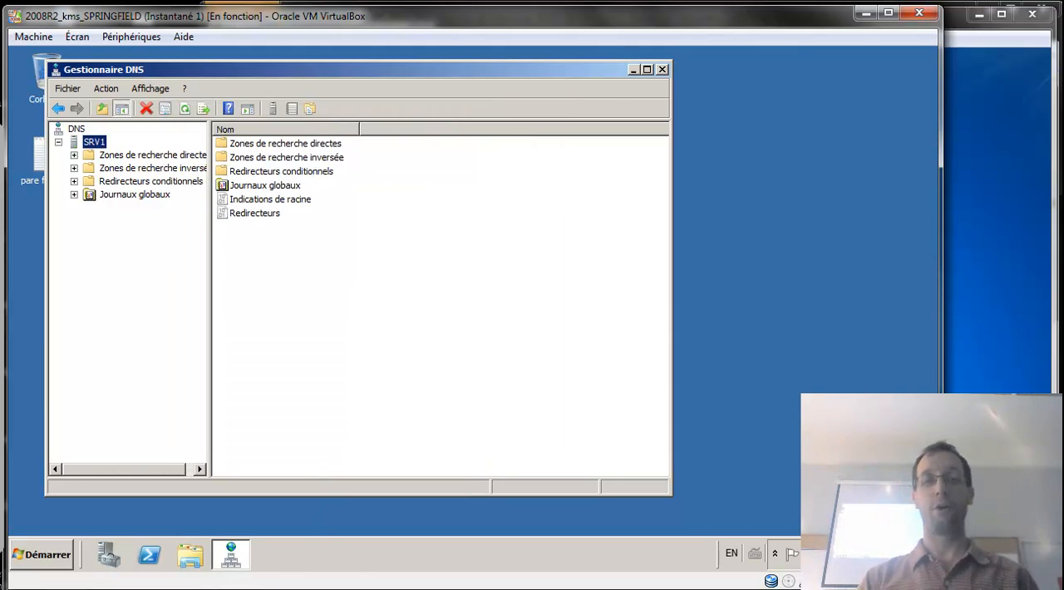
Delete the reverse lookup zone 0.20.172.in-addr.arpa from both the DNS server and Active Directory.
left_click(133, 169)
left_click(74, 169)
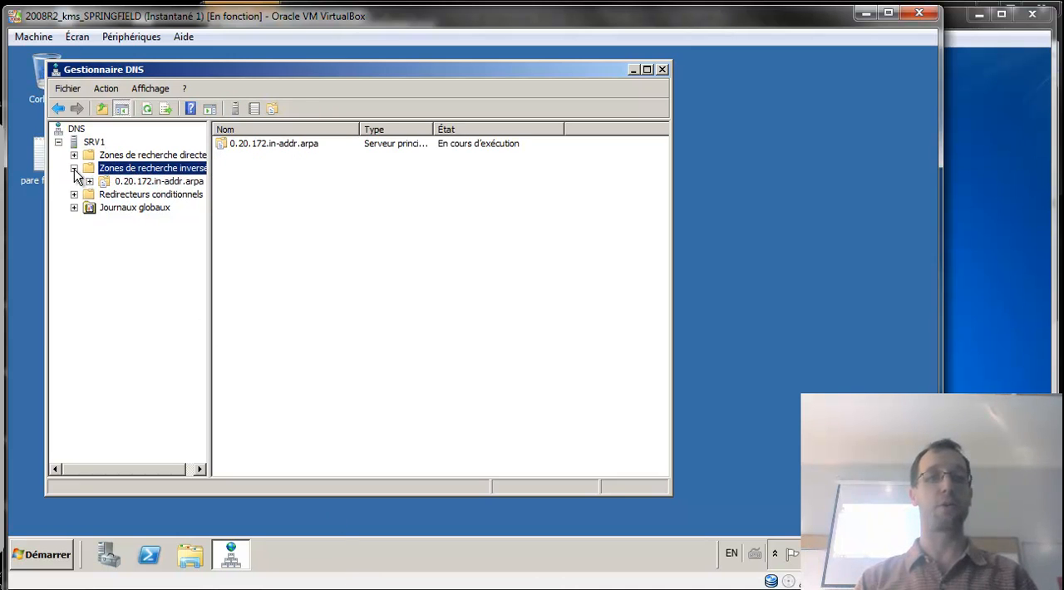
left_click(182, 182)
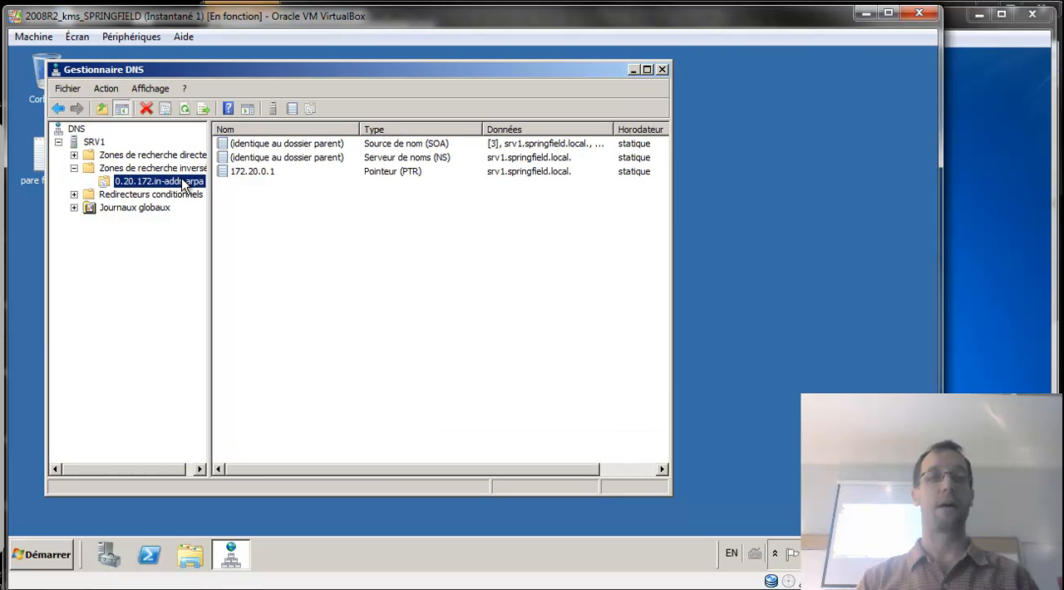
right_click(182, 182)
left_click(237, 319)
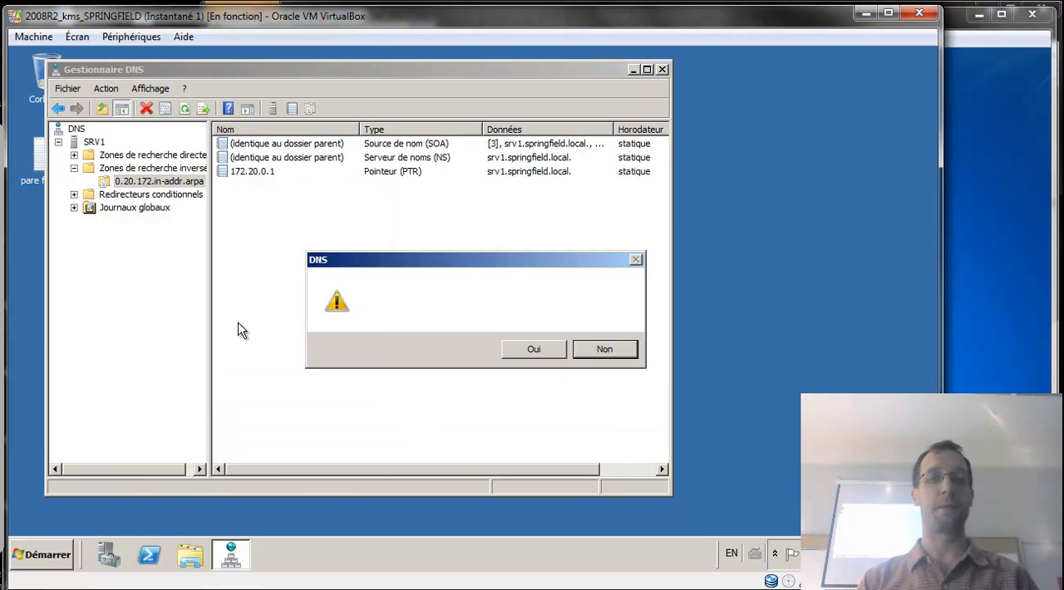
left_click(535, 350)
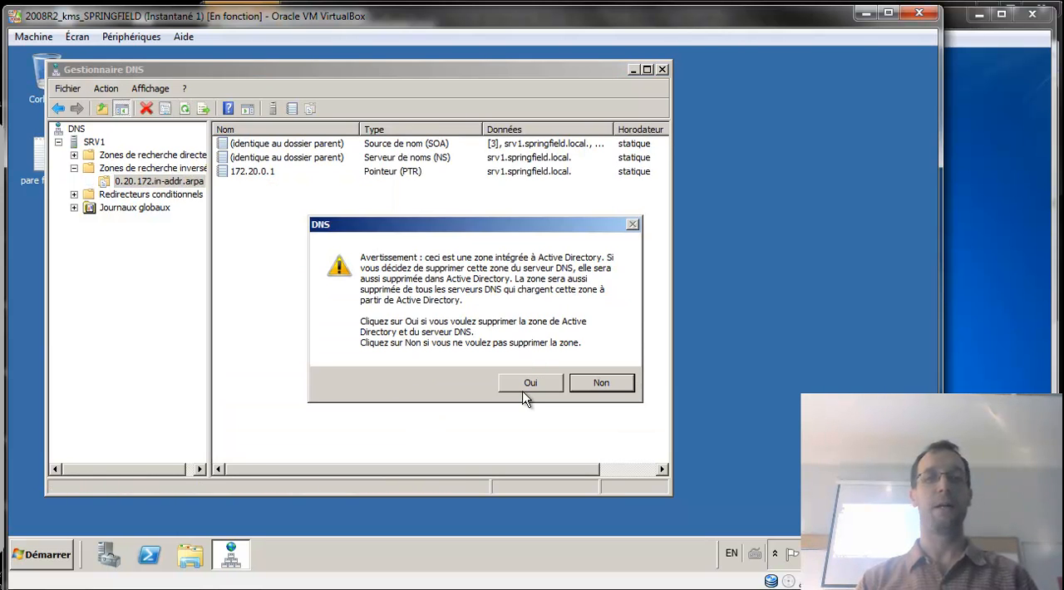
left_click(526, 385)
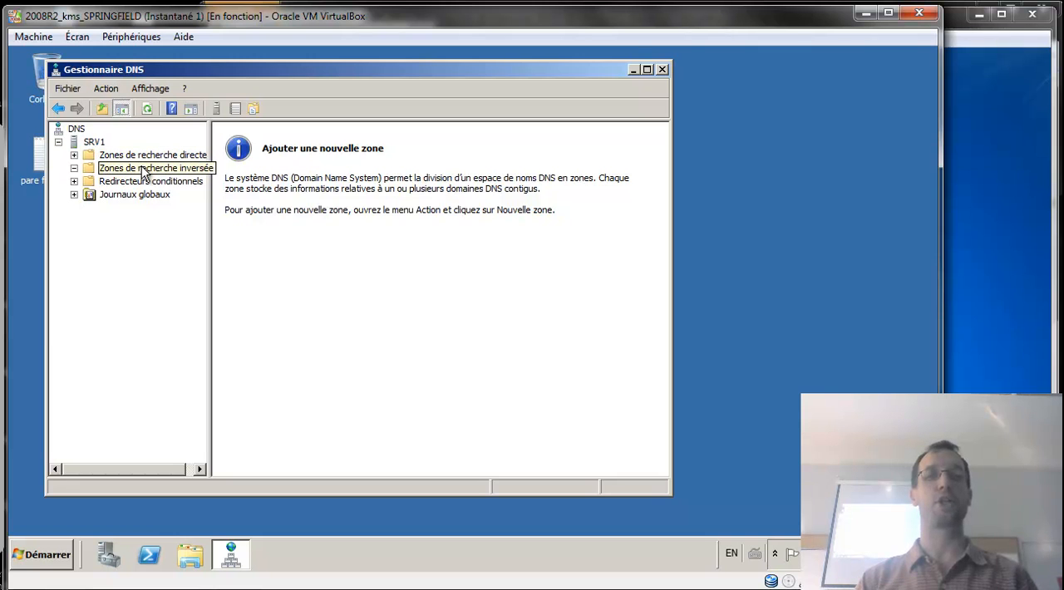
Start an interactive nslookup session in a command prompt and begin entering an address in the 172.20 network.
left_click(30, 549)
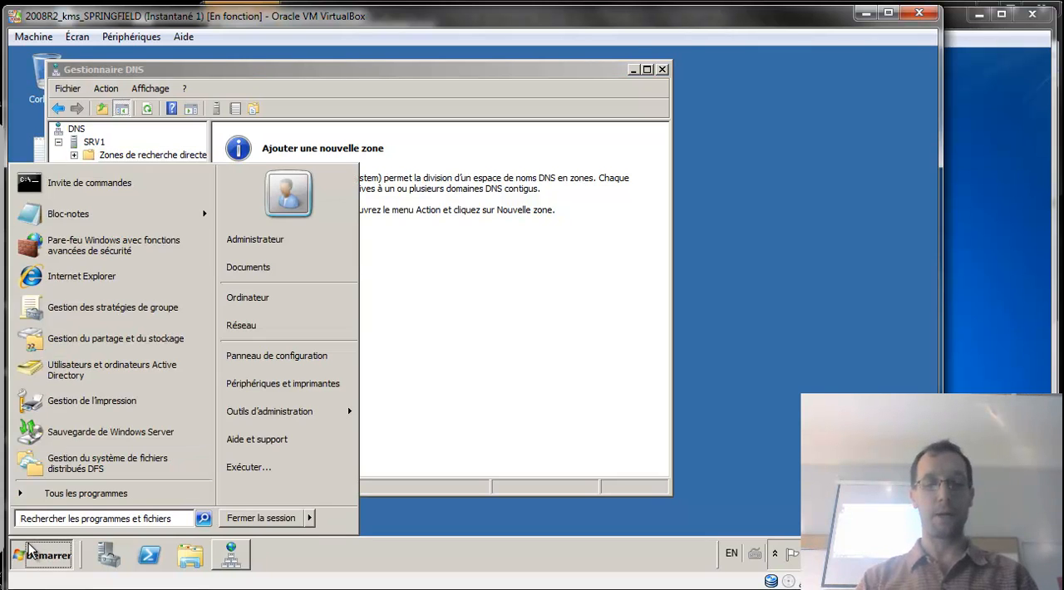
type("cmd")
key("Return")
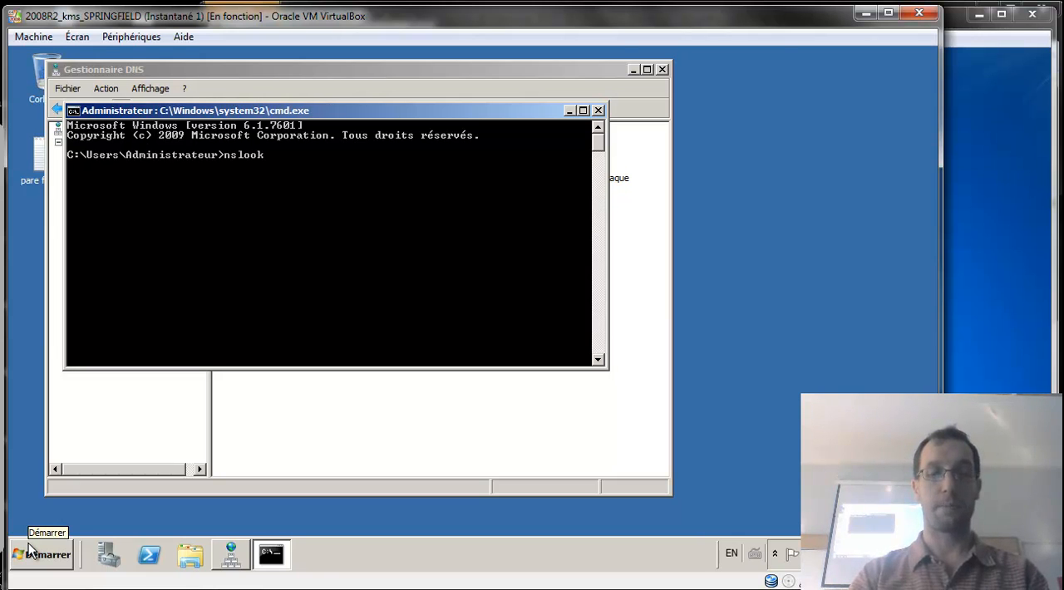
type("nslookup")
key("Return")
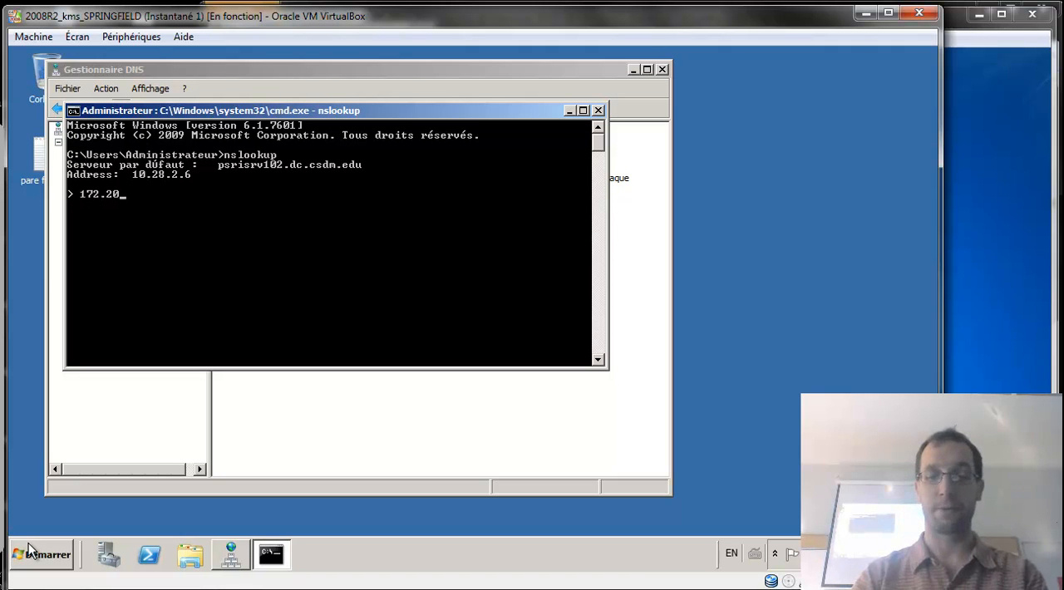
type(".0.")
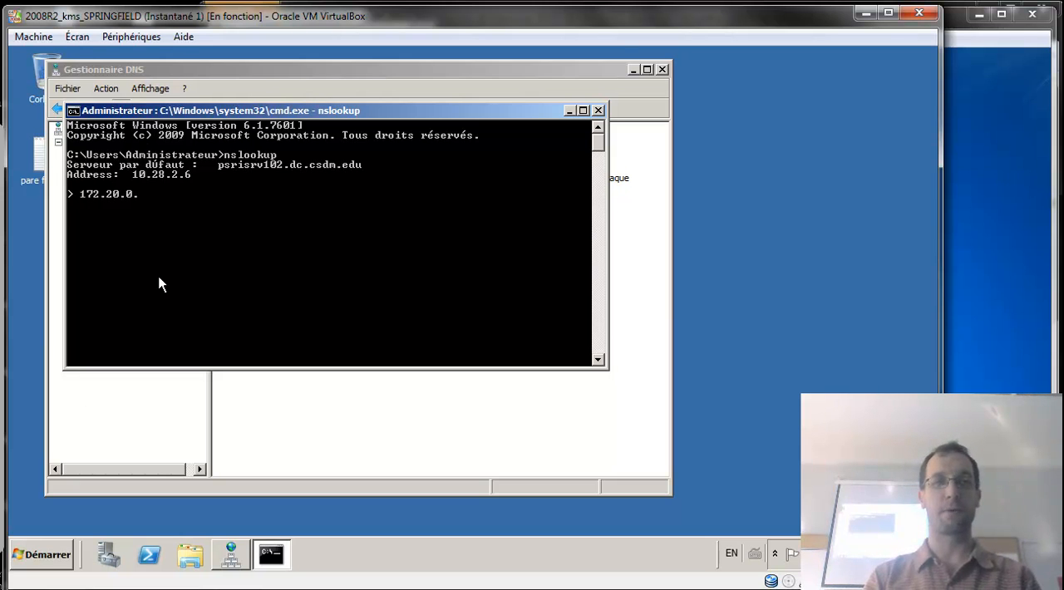
Look up the IP address of the ComicBookStore host record in the Springfield.local forward lookup zone.
left_click(239, 76)
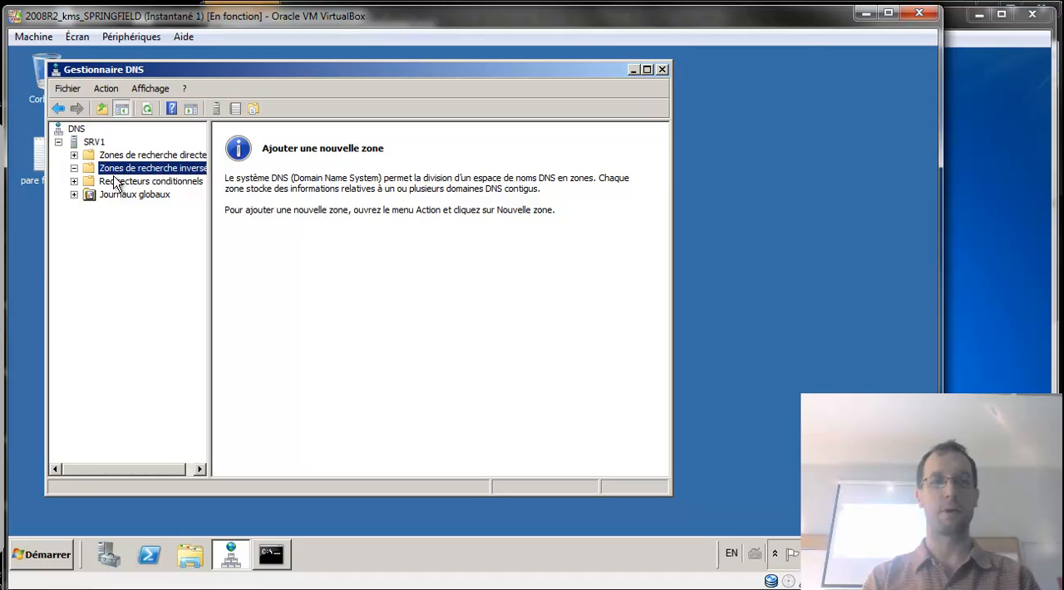
left_click(74, 155)
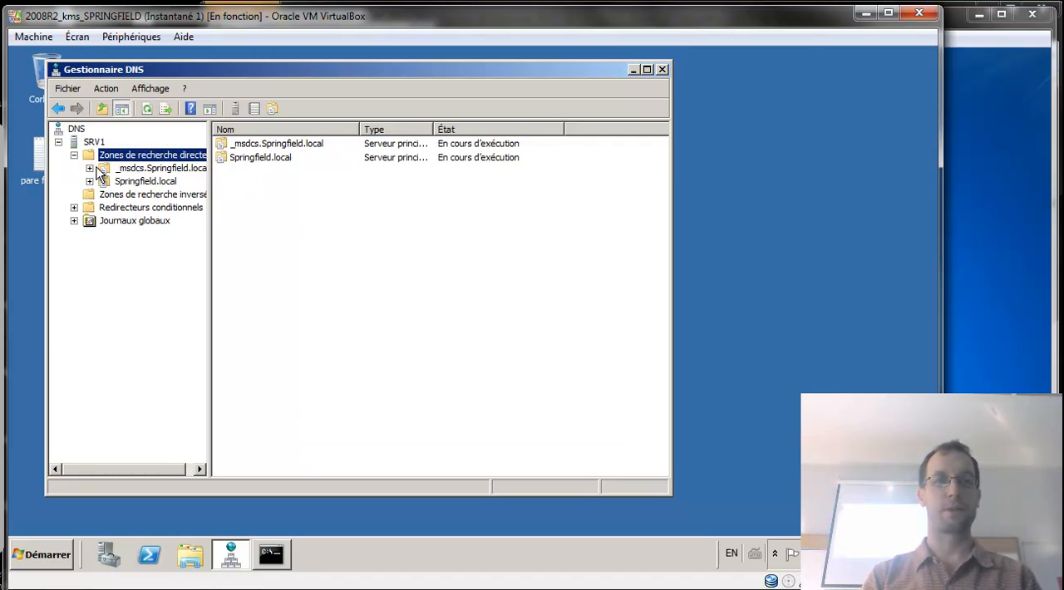
left_click(133, 181)
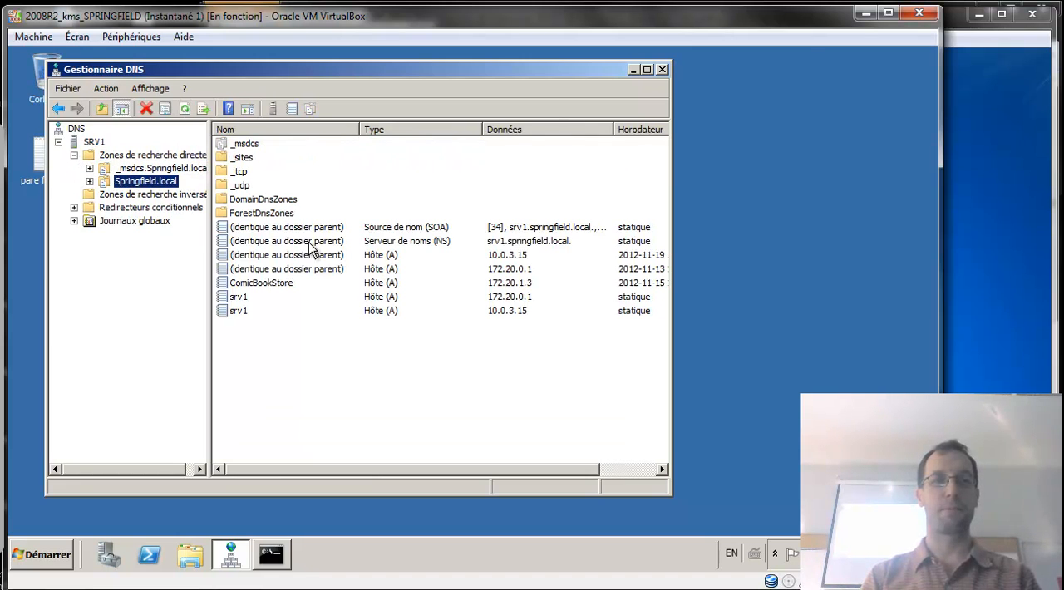
left_click(322, 287)
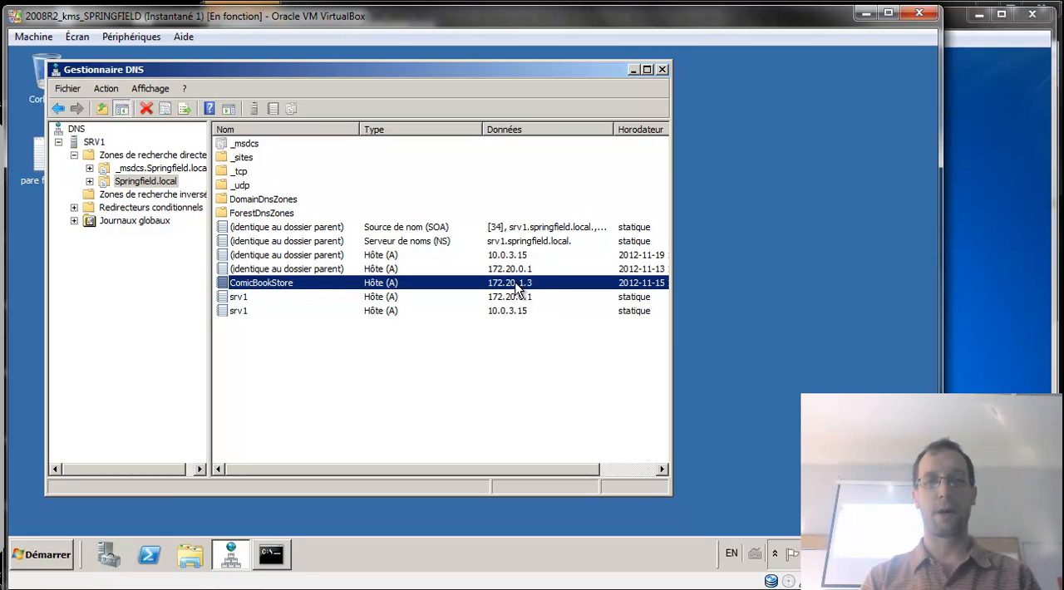
Run a reverse lookup of 172.20.1.3 in the open nslookup session.
left_click(272, 554)
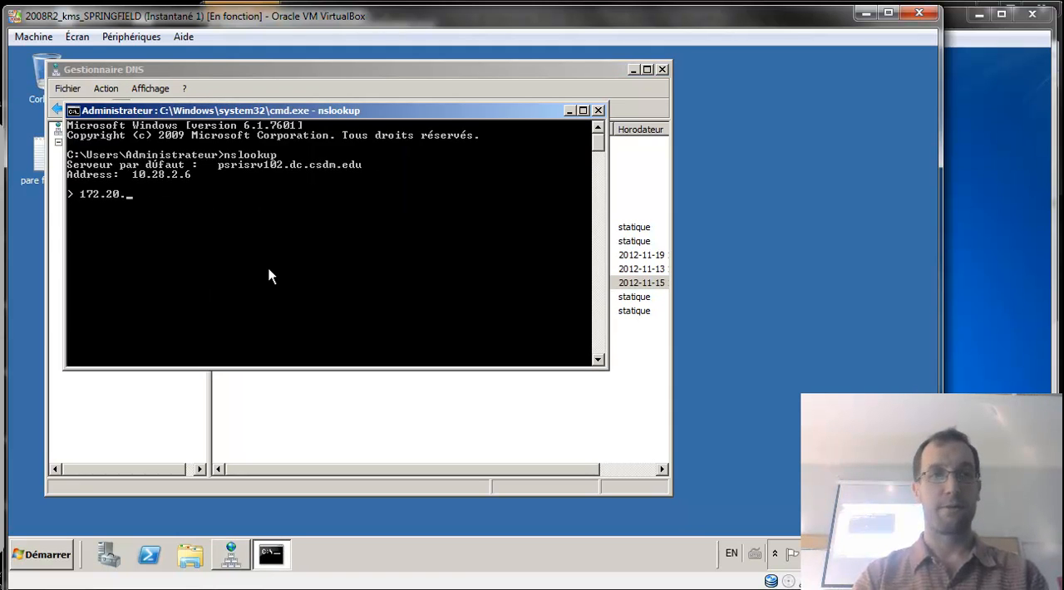
type("3")
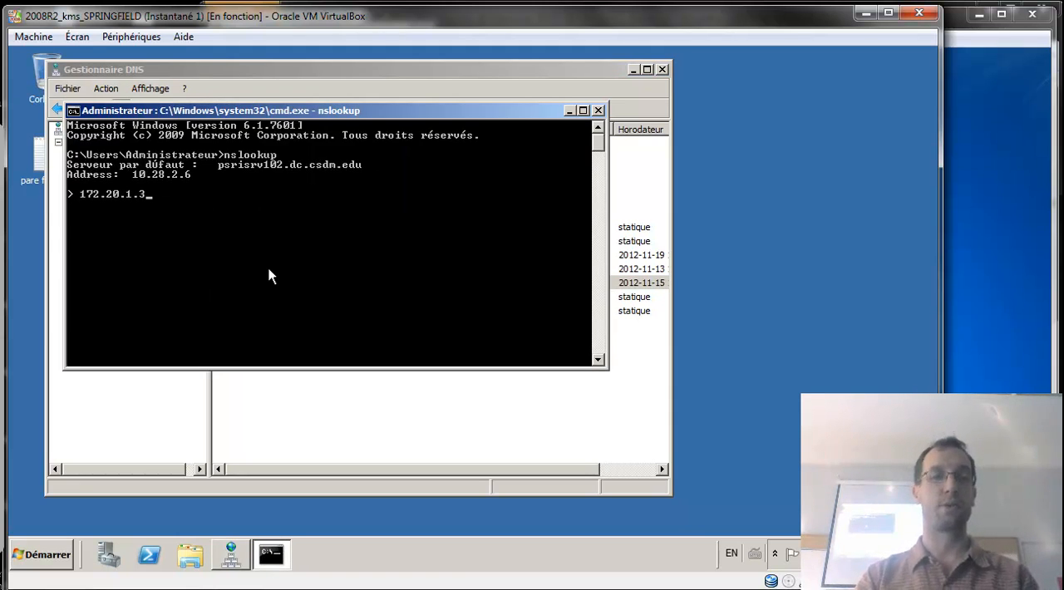
key("Return")
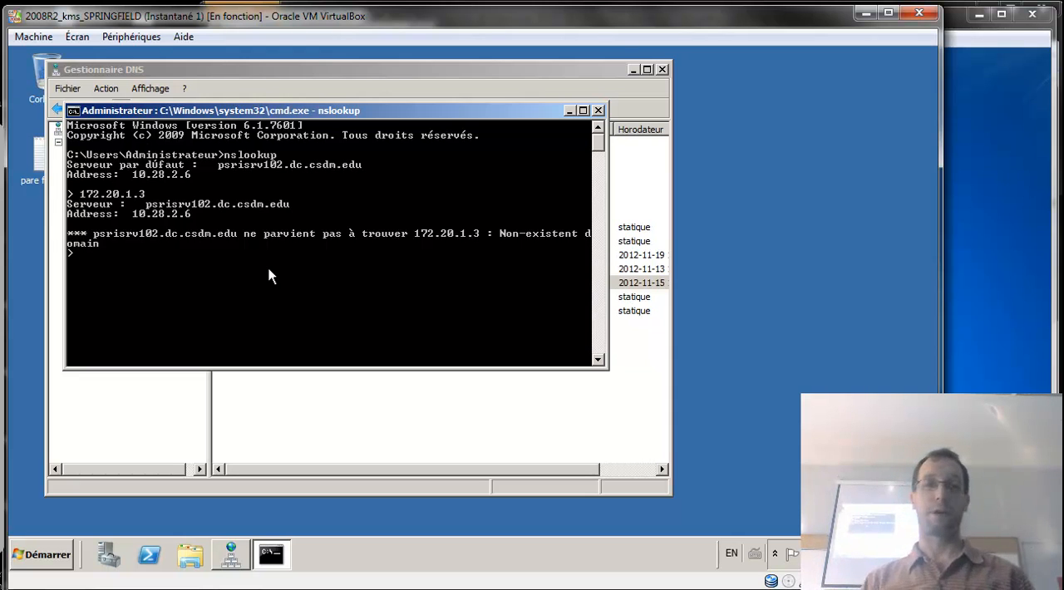
Start a new IPv4 reverse lookup zone as an Active Directory-integrated primary zone replicated to the DNS servers on Springfield.local domain controllers.
left_click(314, 399)
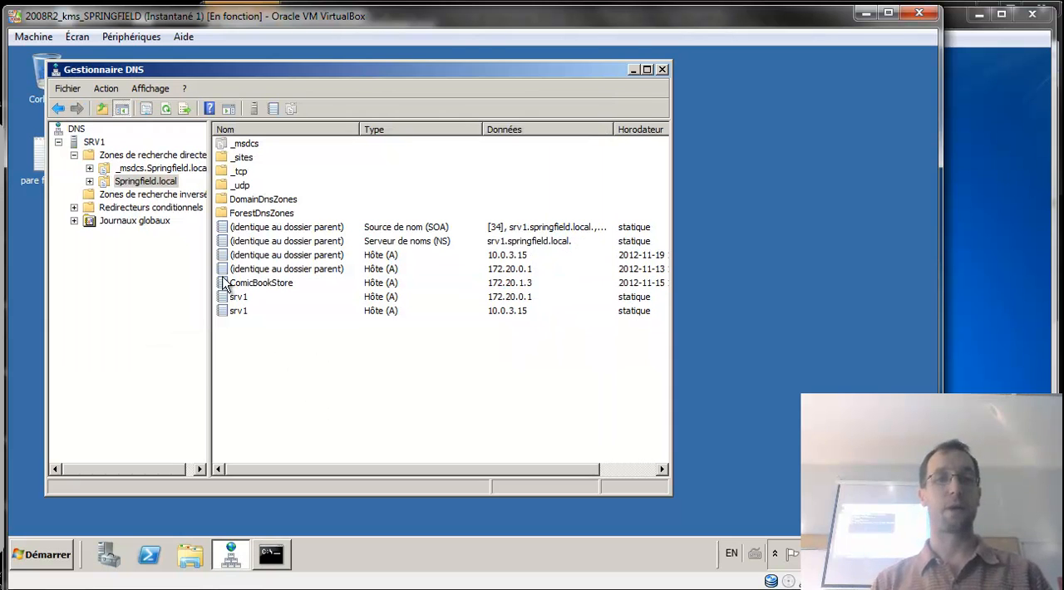
left_click(90, 194)
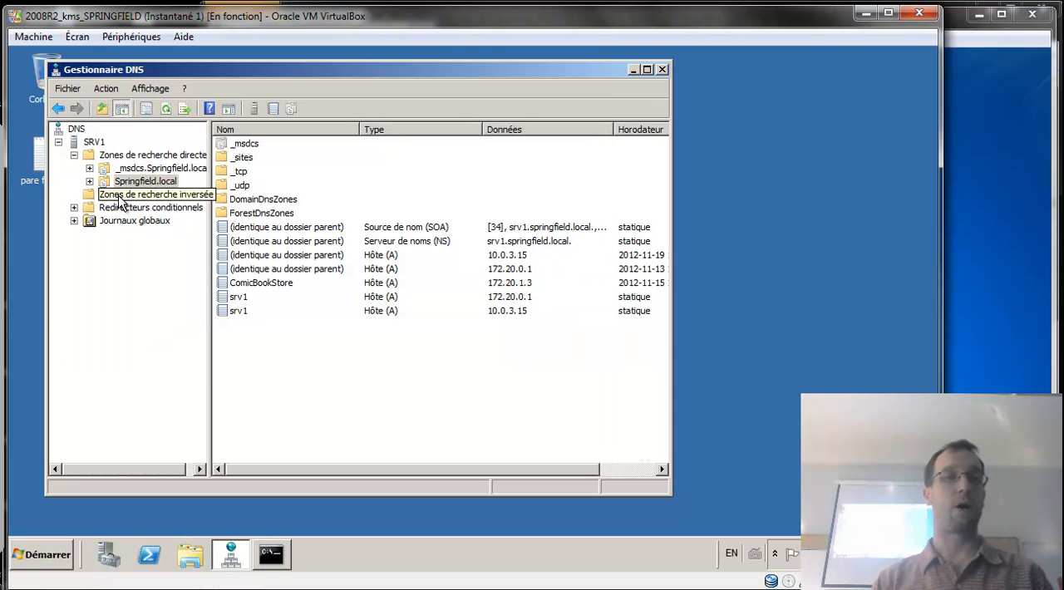
right_click(132, 196)
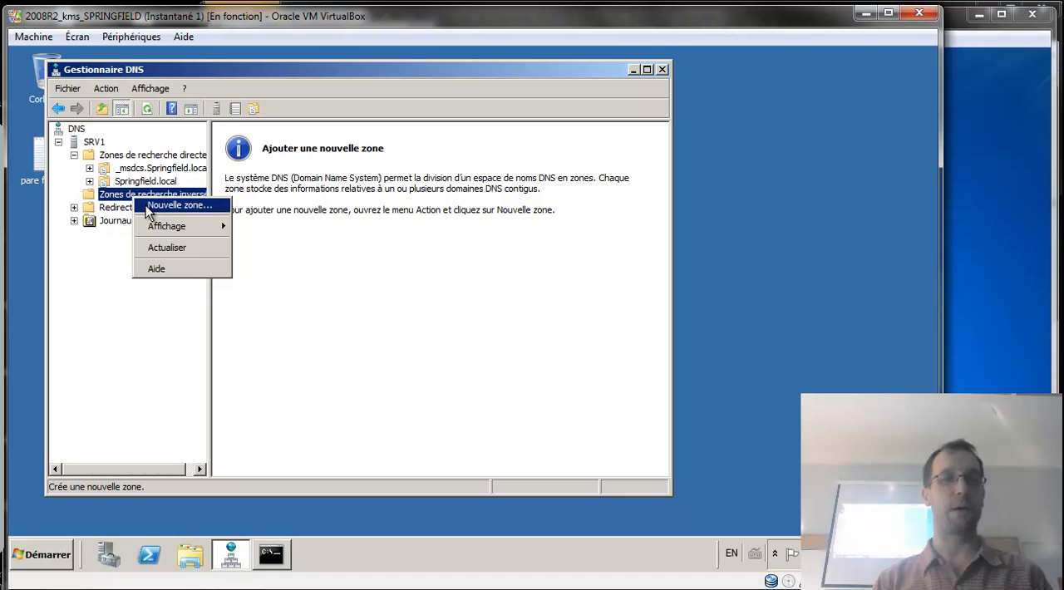
left_click(146, 206)
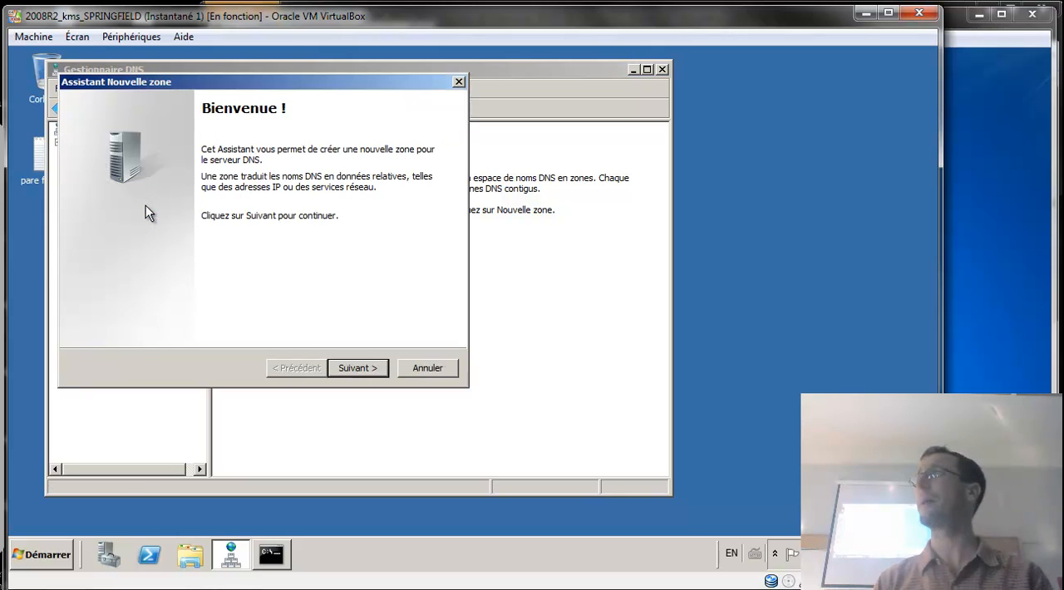
left_click(344, 367)
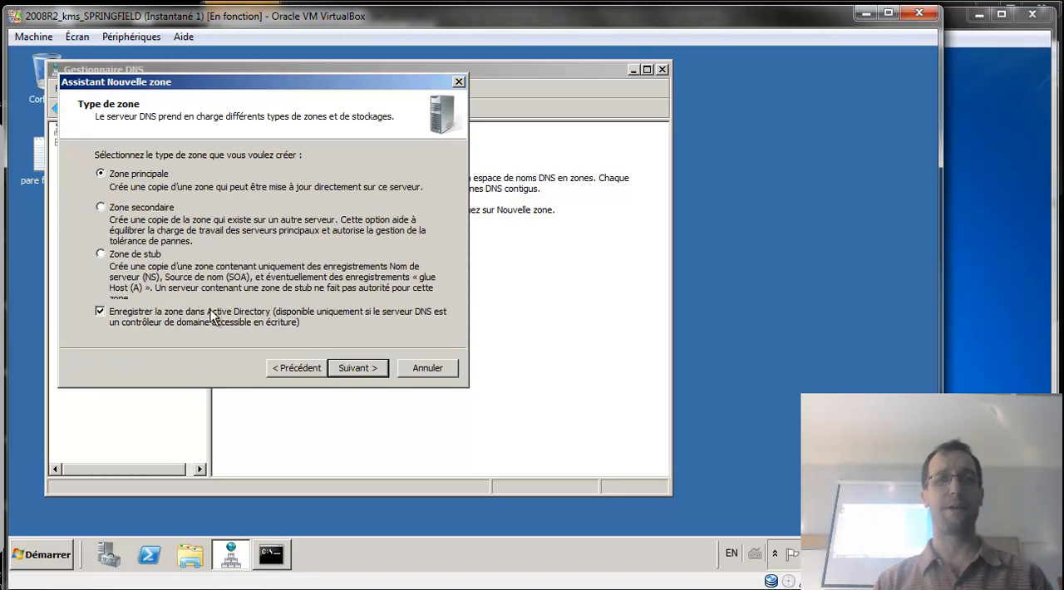
left_click(356, 366)
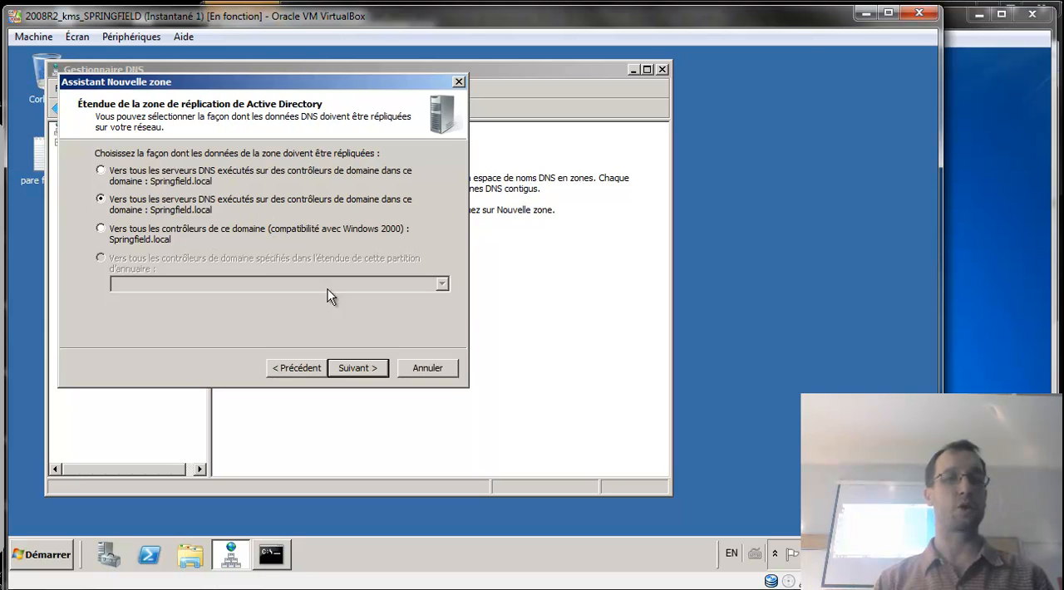
left_click(355, 368)
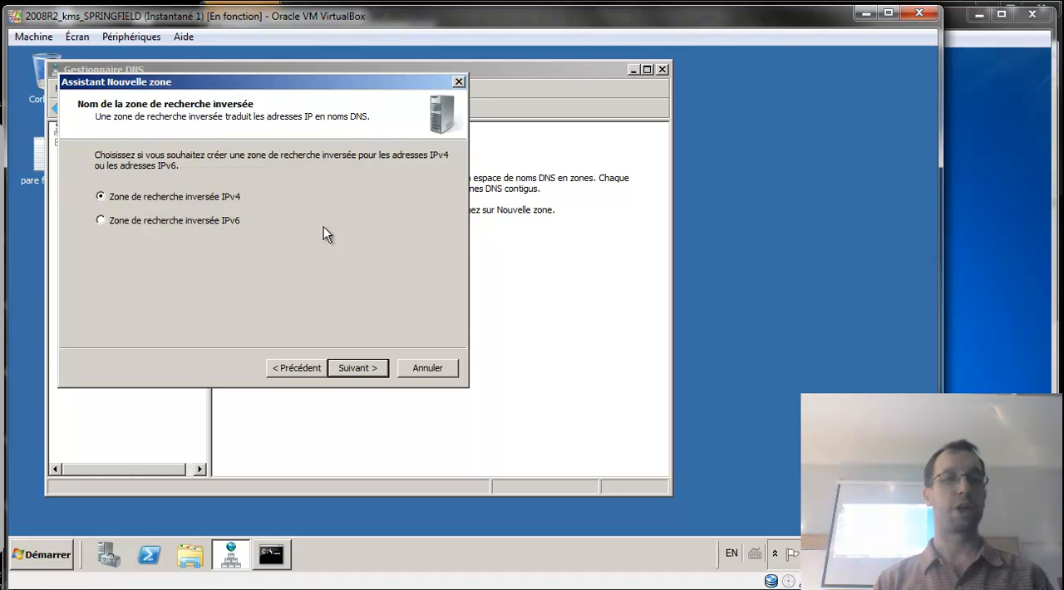
left_click(360, 372)
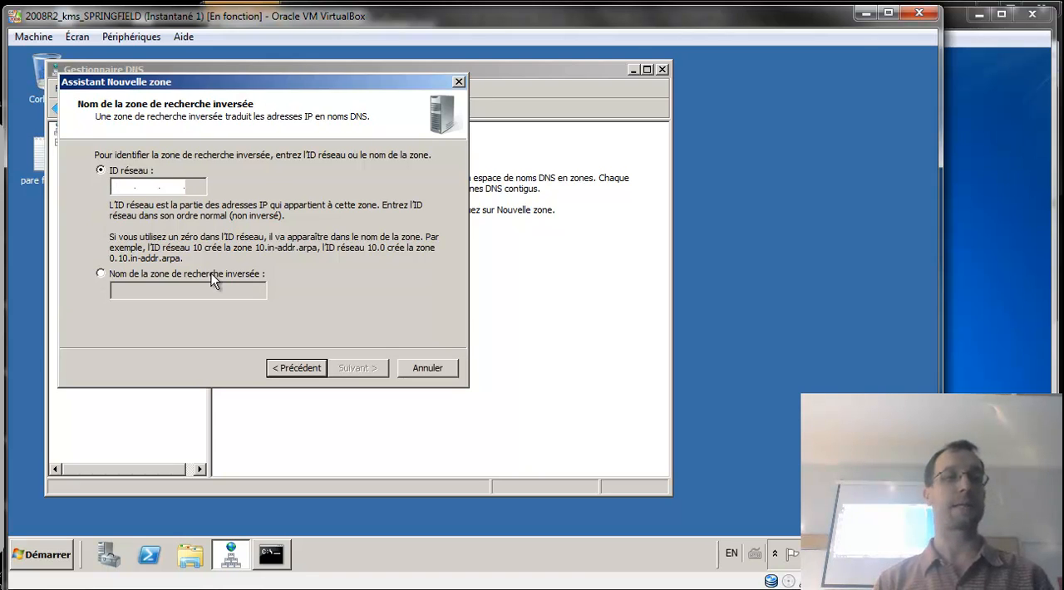
Give the reverse zone network ID 172.20.0, allow only secure dynamic updates, finish creating it, and open the new zone.
type("172 .")
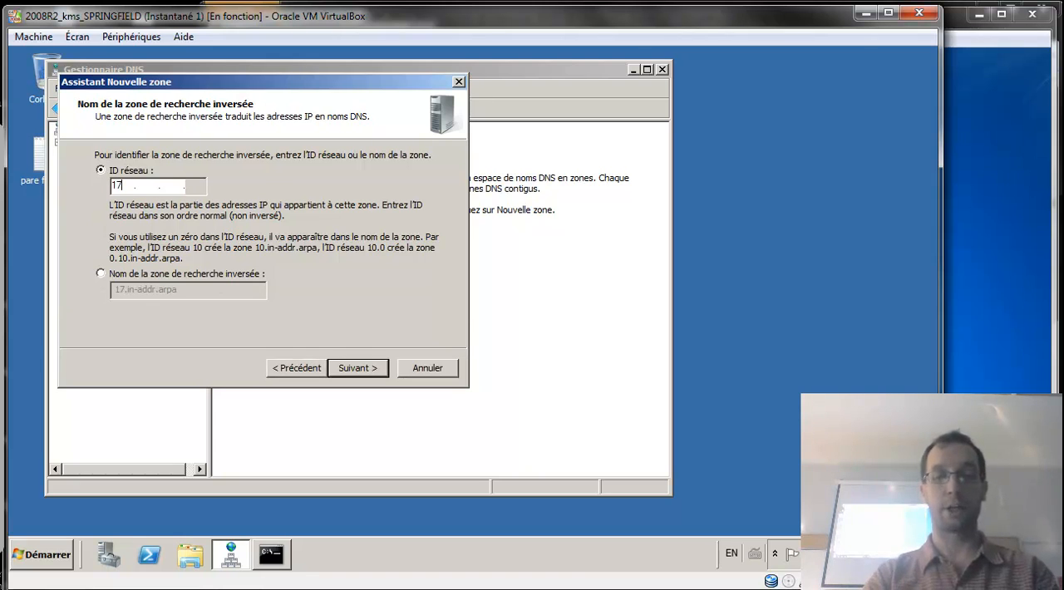
type("2")
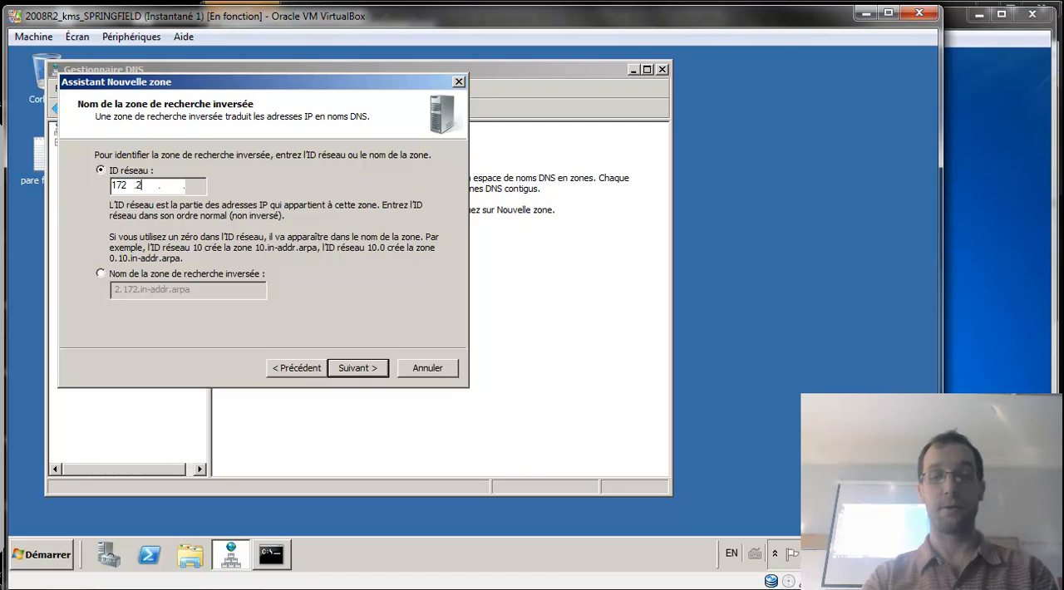
type("0 .0")
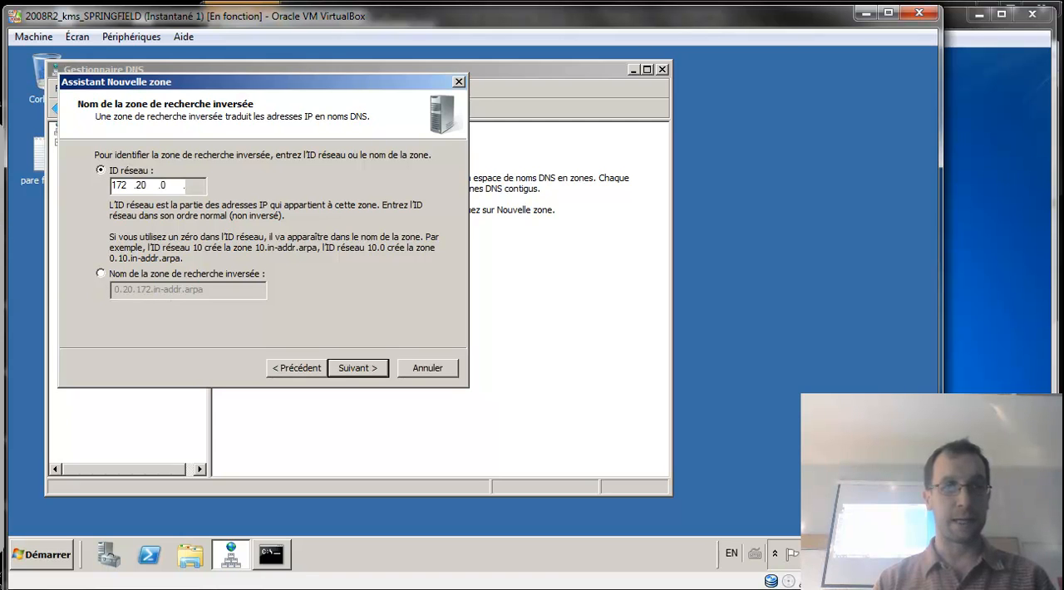
left_click(104, 288)
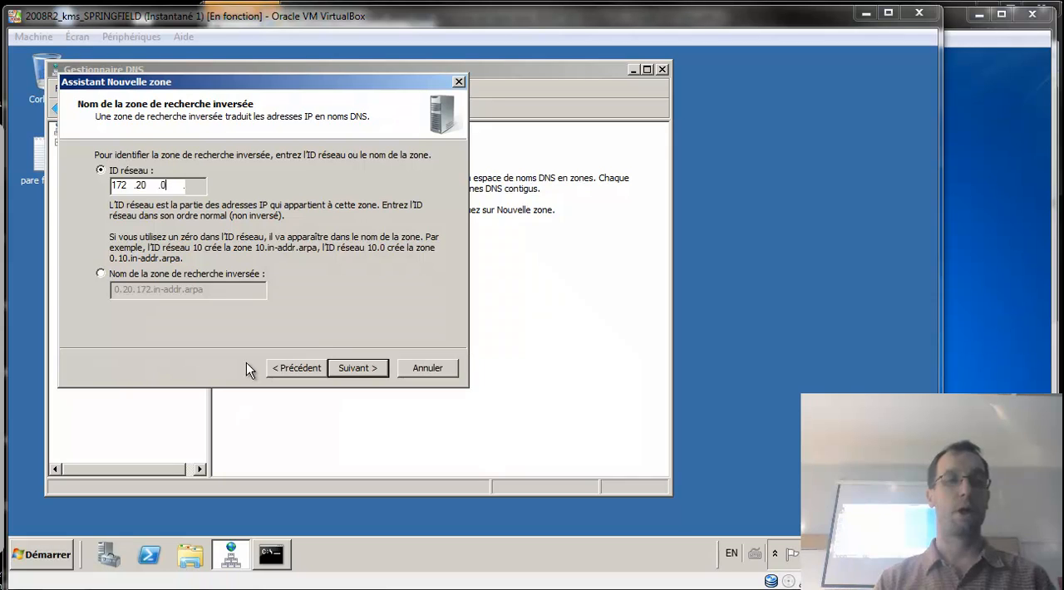
left_click(363, 372)
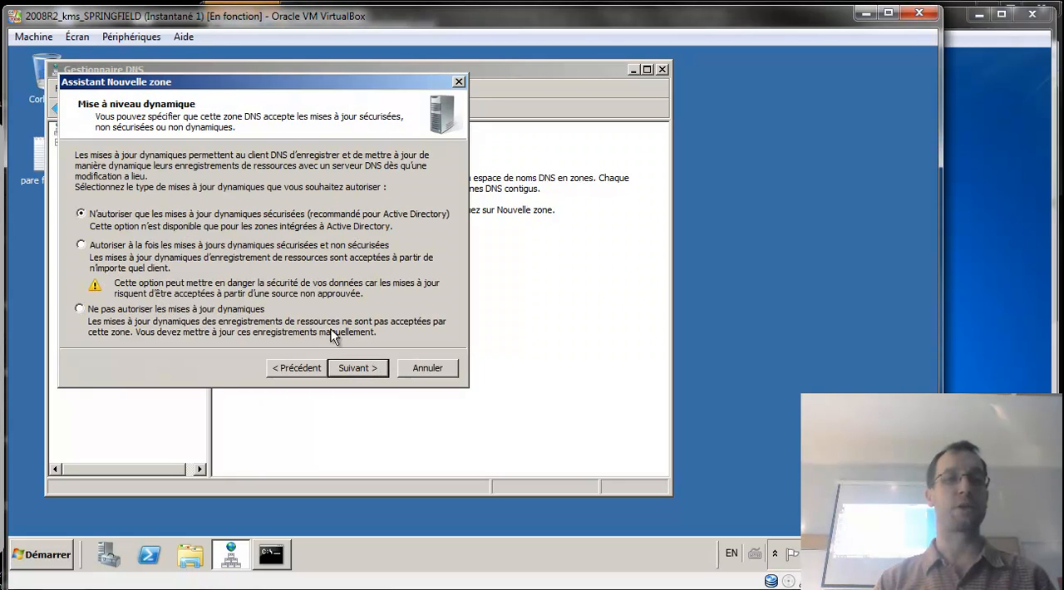
left_click(357, 372)
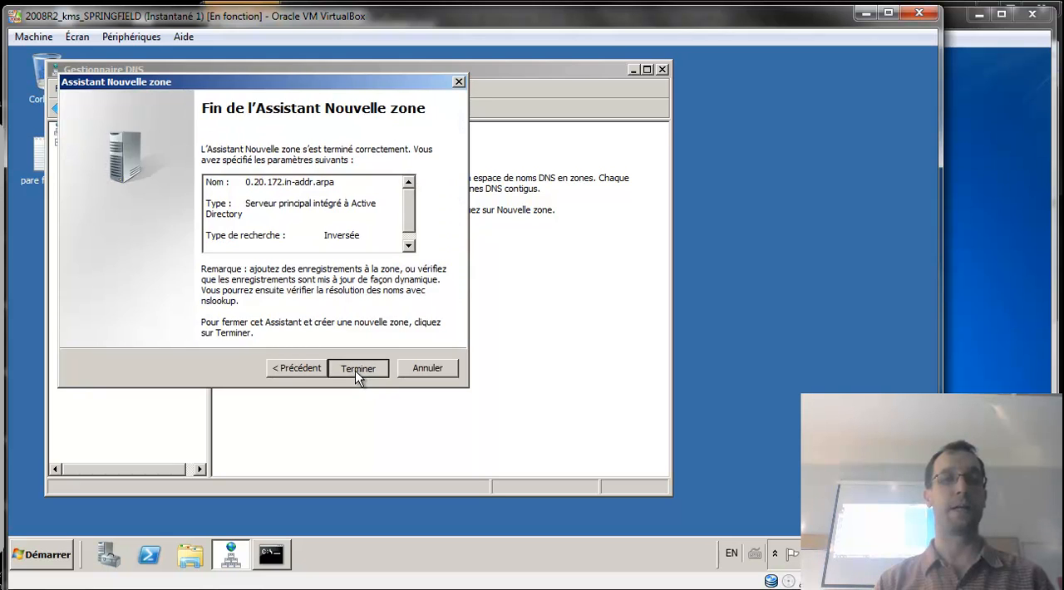
left_click(357, 369)
left_click(162, 208)
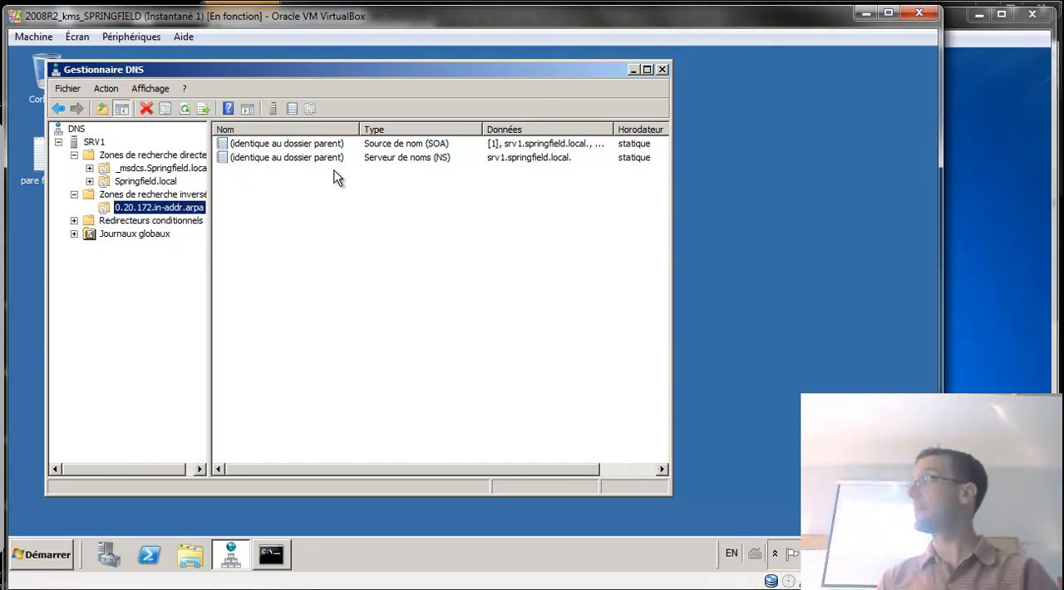
Try to update the associated pointer (PTR) record from the ComicBookStore host properties in Springfield.local, then close the properties.
left_click(154, 184)
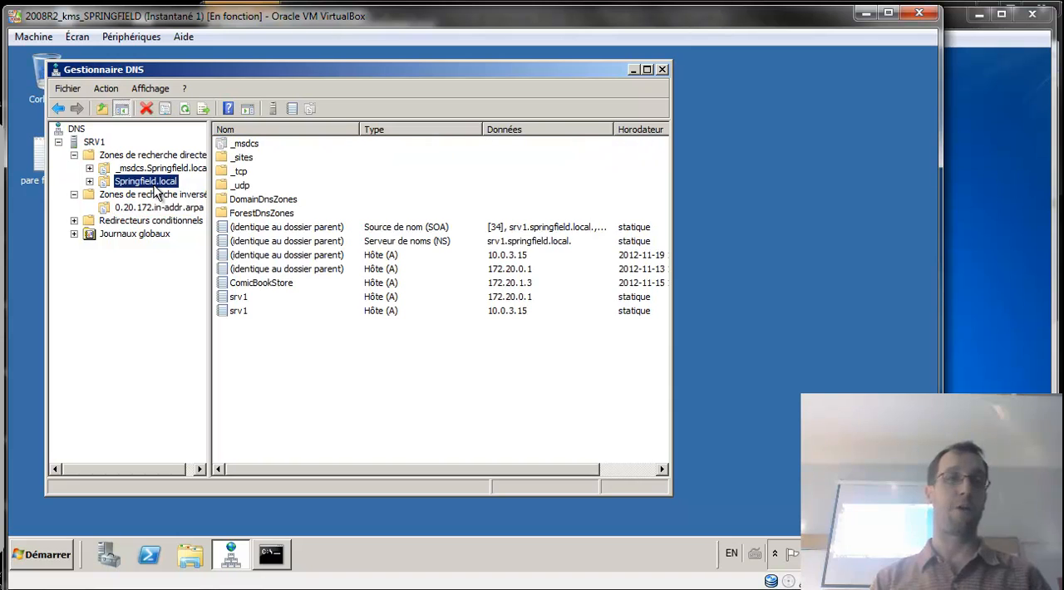
right_click(284, 282)
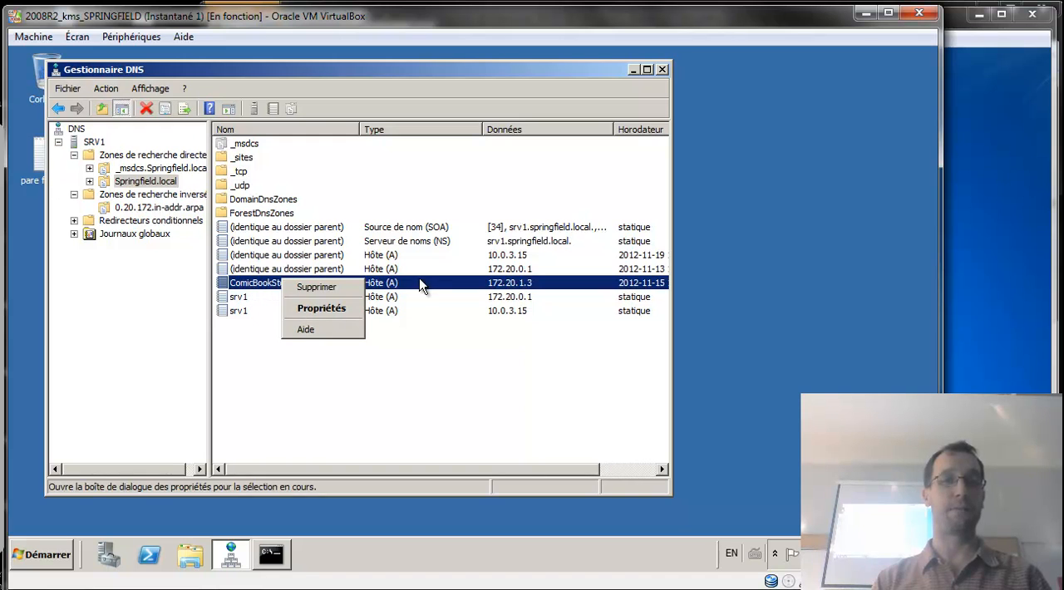
left_click(349, 310)
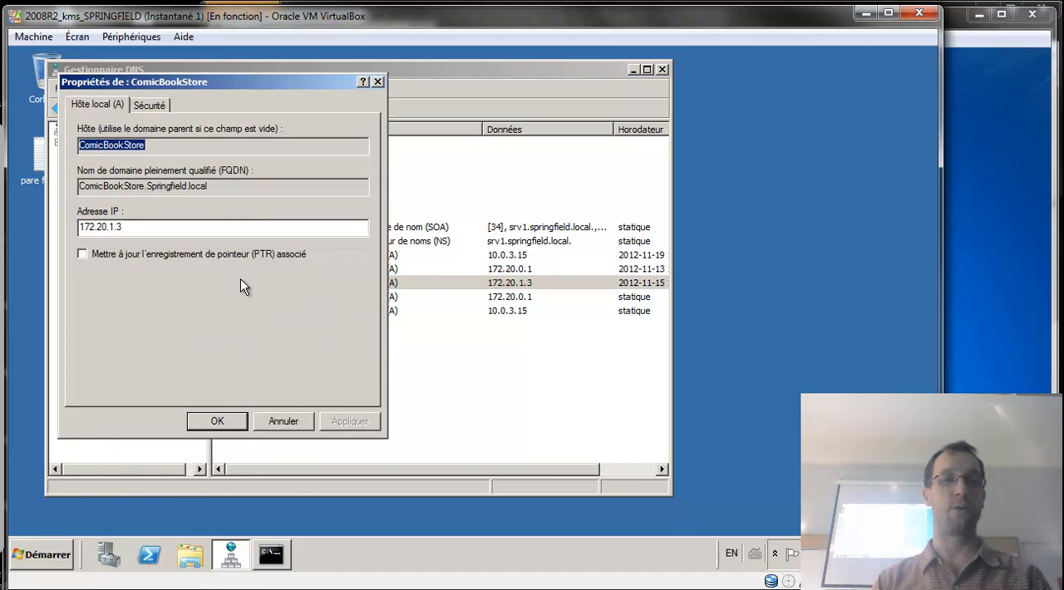
left_click(86, 252)
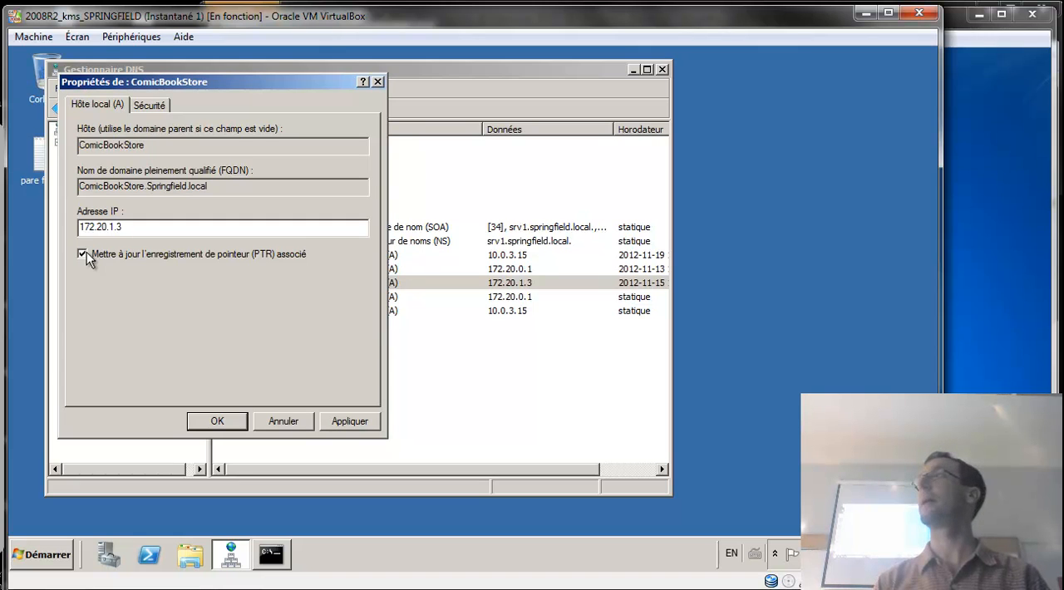
left_click(343, 425)
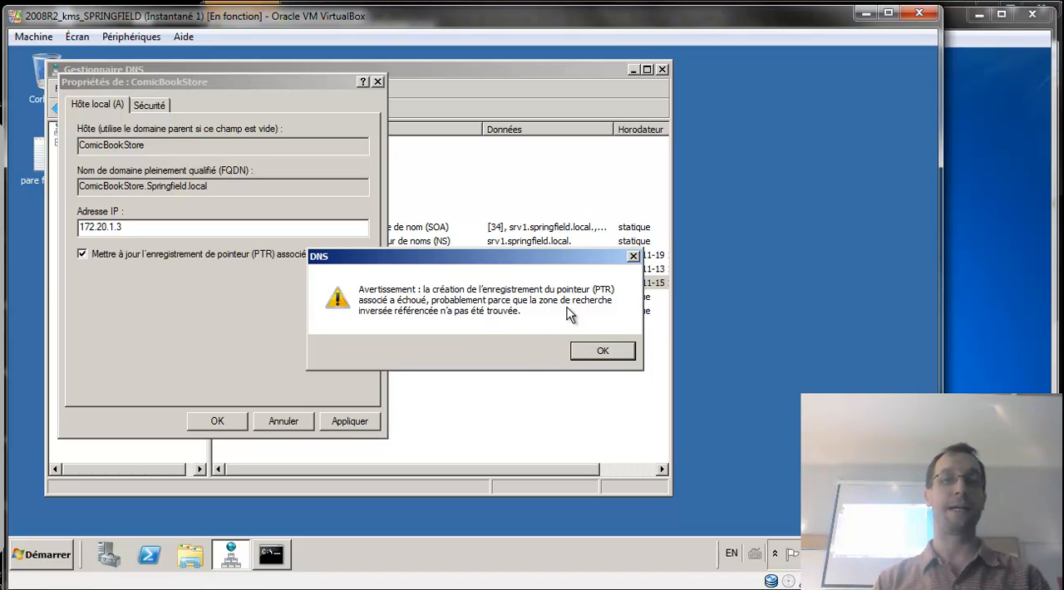
left_click(595, 353)
left_click(233, 421)
Check the PTR update option in the properties of the srv1 host record for 172.20.0.1, then close them.
left_click(245, 305)
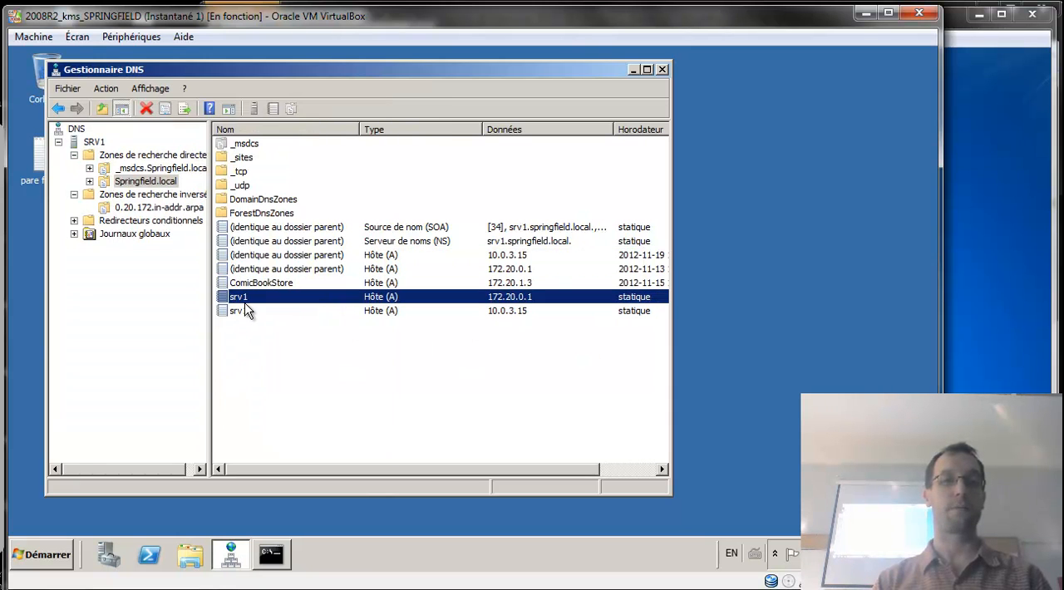
right_click(245, 306)
left_click(282, 333)
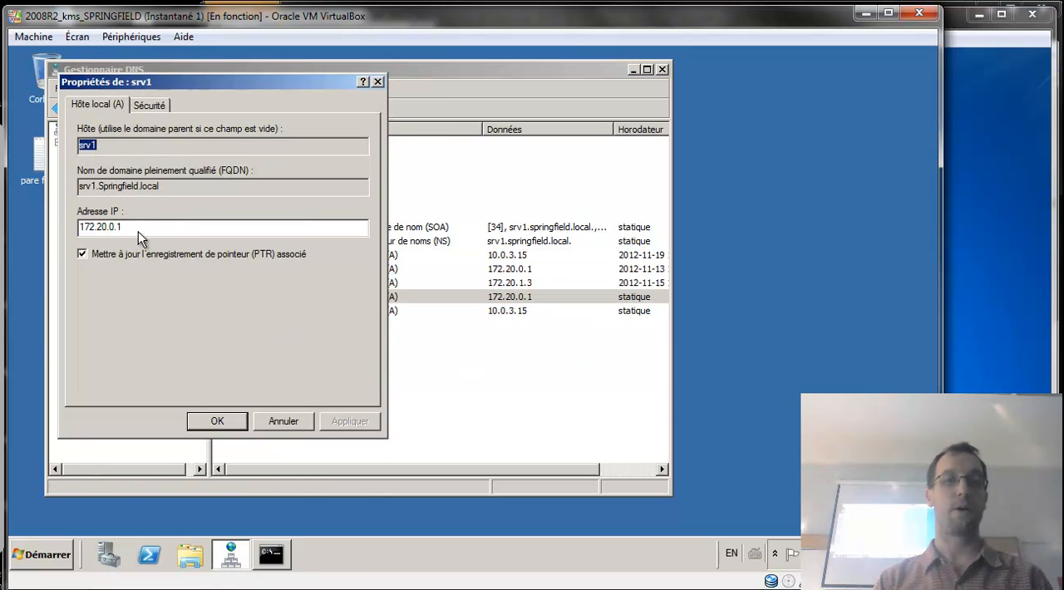
left_click(233, 422)
Turn off the associated pointer (PTR) record update for the srv1 host record at 172.20.0.1 and apply the change.
right_click(244, 305)
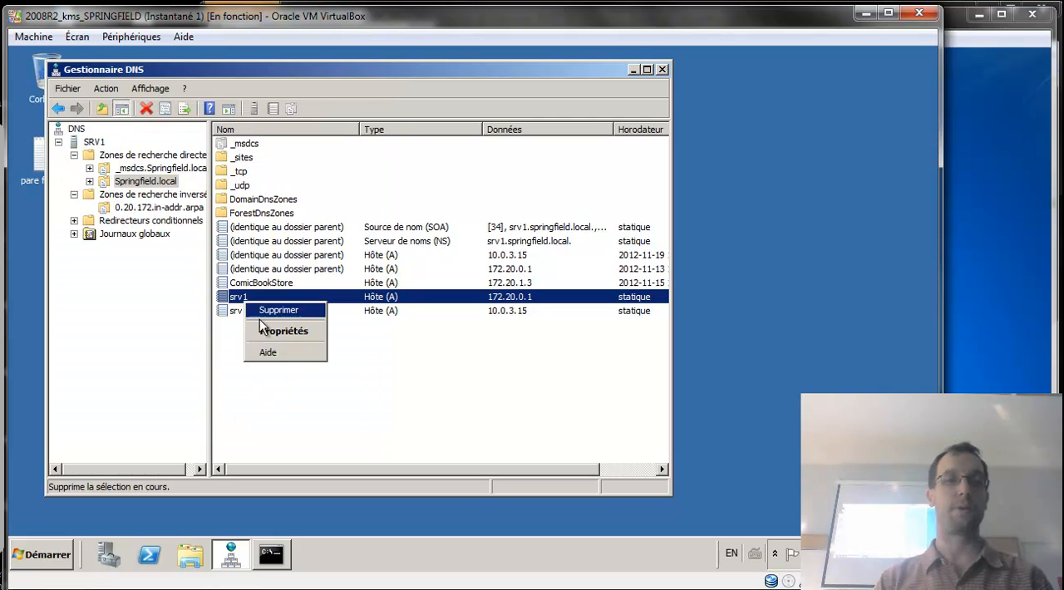
left_click(283, 332)
left_click(193, 256)
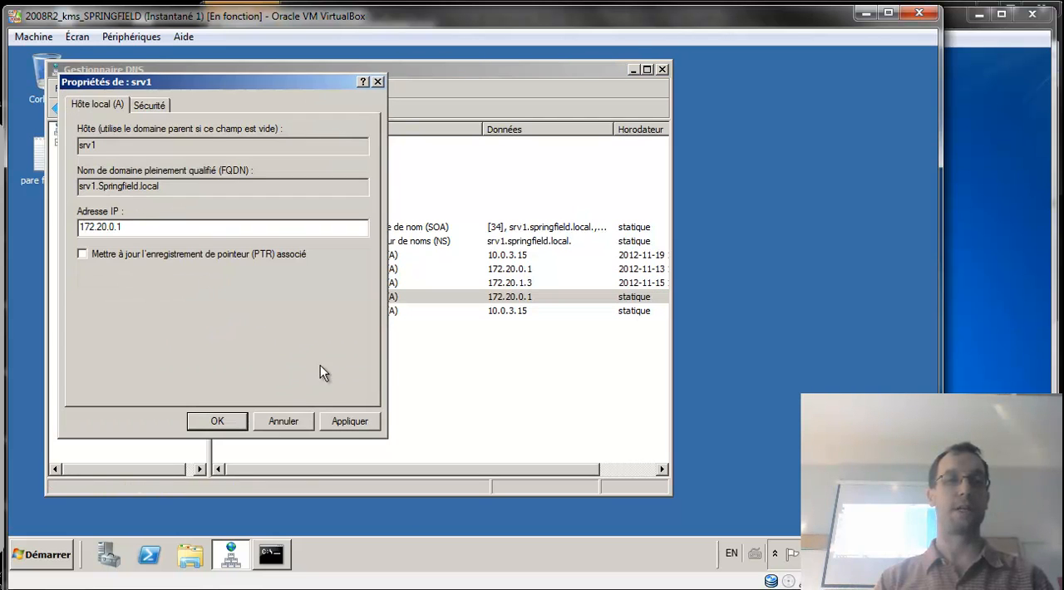
left_click(351, 421)
Re-enable the associated PTR record update for the srv1 host record at 172.20.0.1, apply it, and close the properties.
right_click(305, 296)
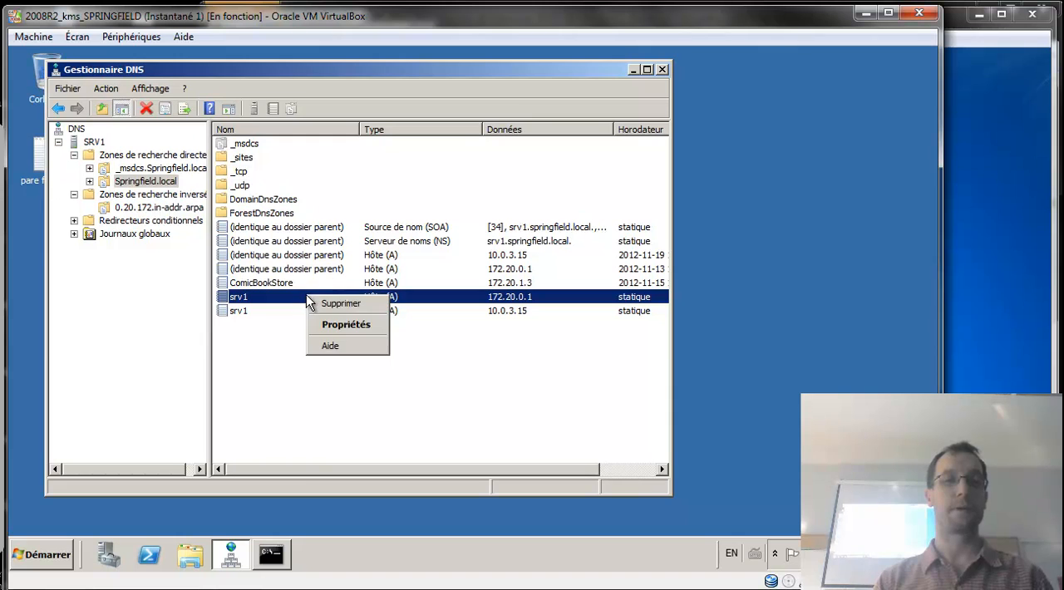
left_click(350, 326)
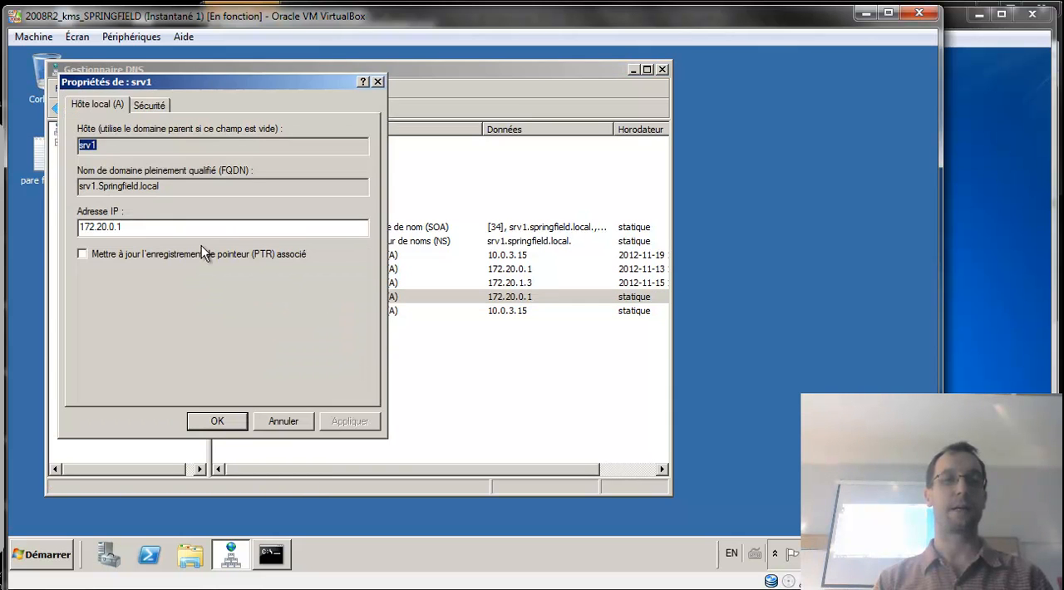
left_click(201, 251)
left_click(348, 422)
left_click(245, 421)
Reload the 0.20.172.in-addr.arpa reverse zone's contents and select the PTR record for 172.20.0.1.
left_click(157, 208)
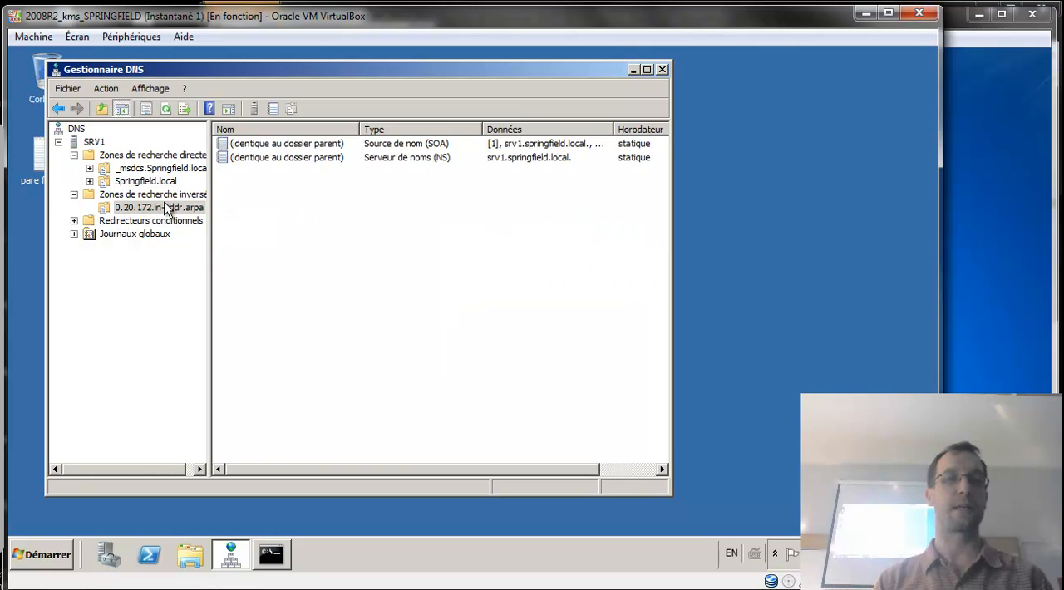
left_click(166, 197)
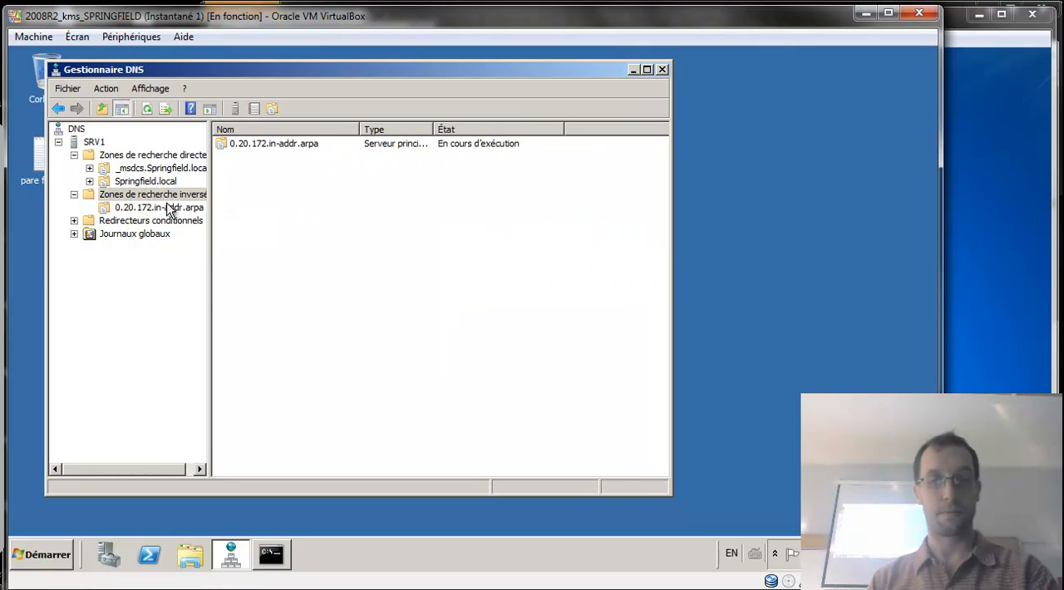
key("Left")
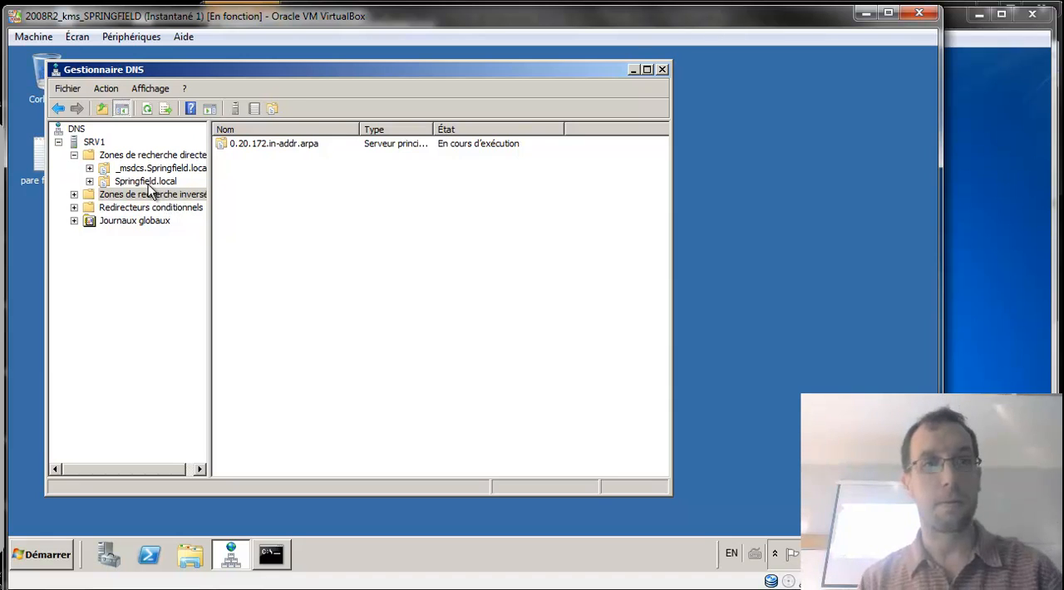
left_click(146, 182)
left_click(149, 195)
left_click(286, 145)
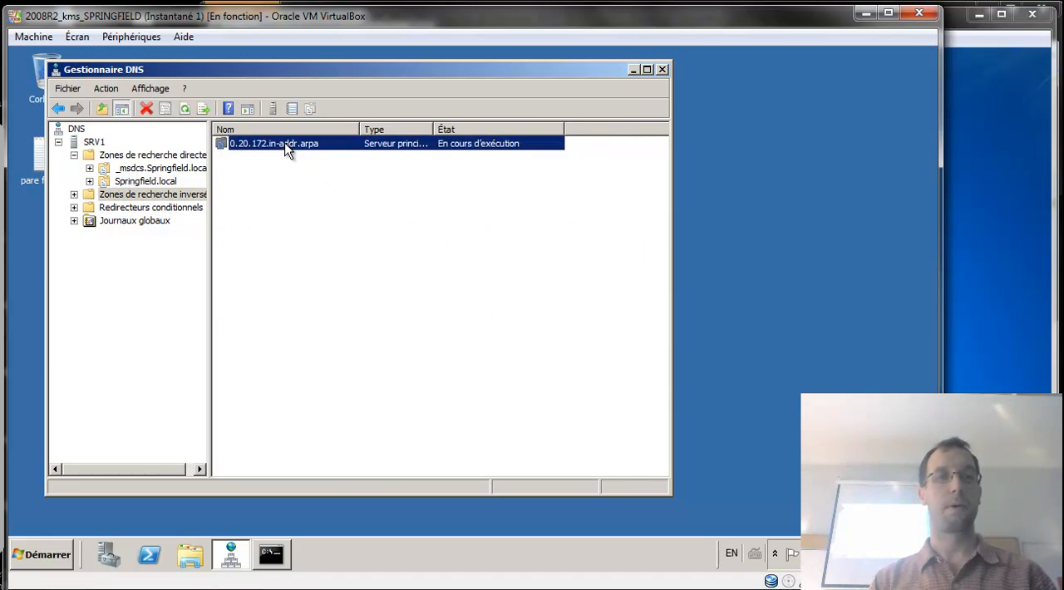
double_click(285, 145)
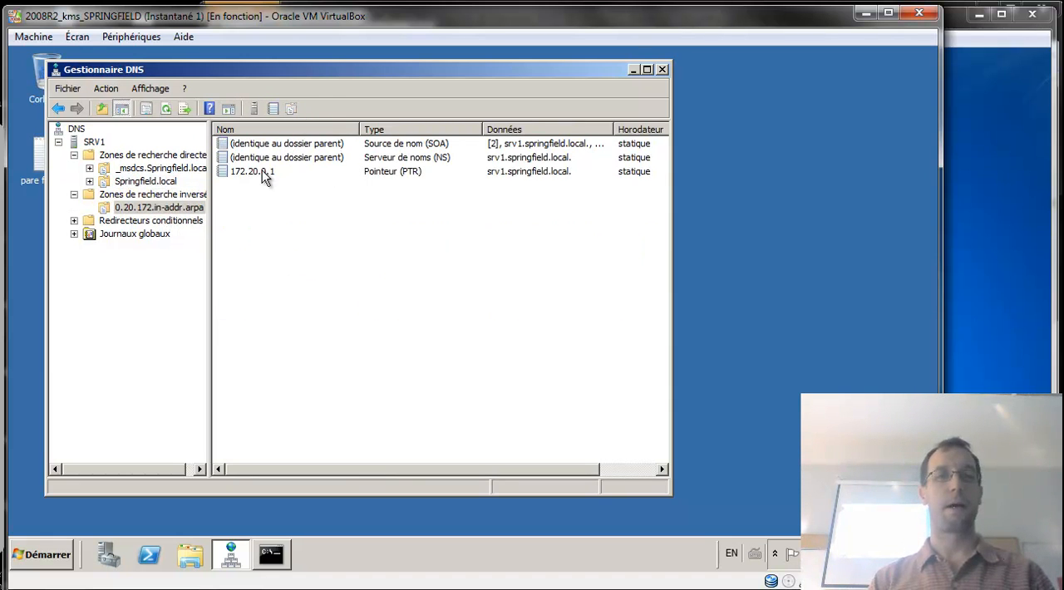
left_click(258, 172)
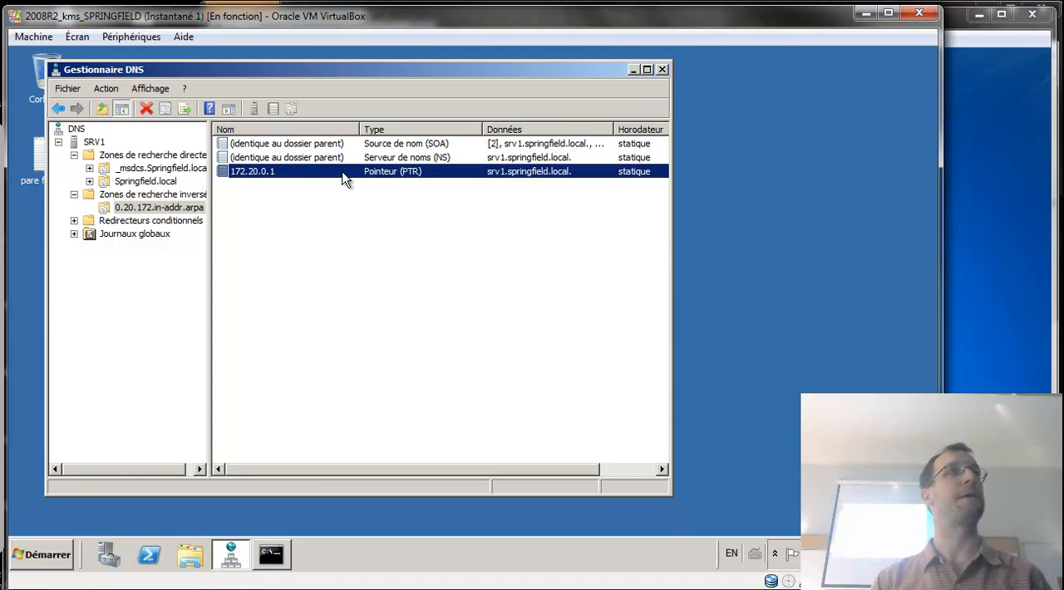
Restart nslookup in the command prompt, do a reverse lookup of 172.20.0.1, compare it with the zone's PTR record, and close the prompt.
left_click(270, 558)
type("exit")
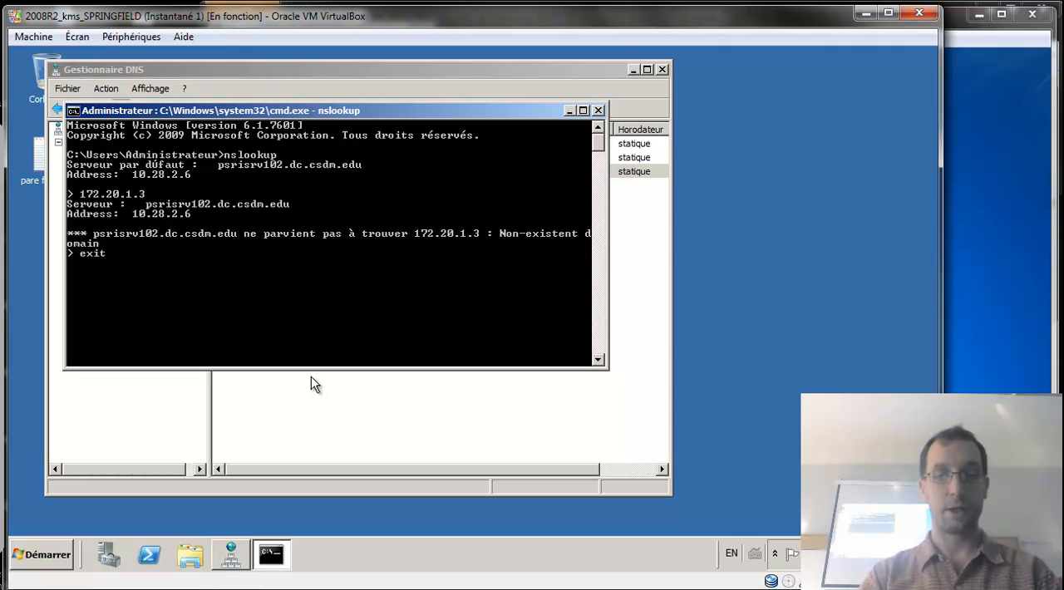
key("Return")
type("nslookup")
key("Return")
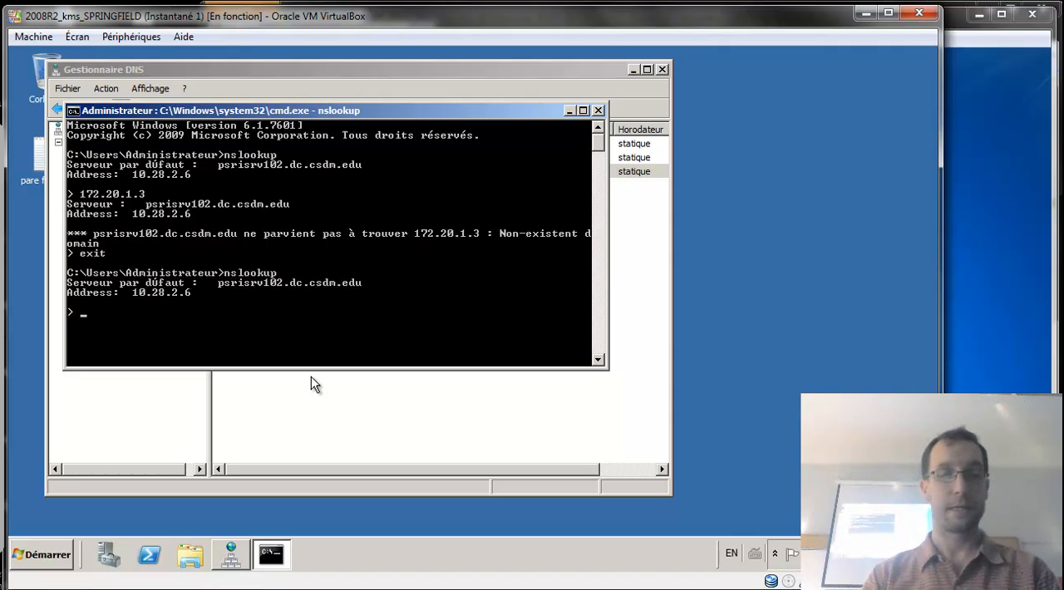
type("172")
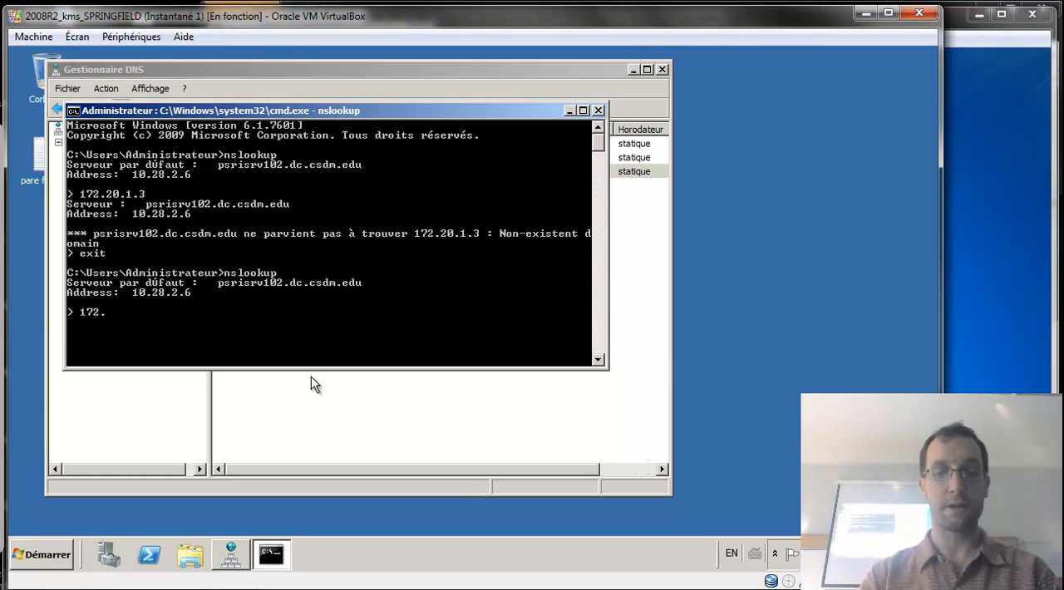
type(".20.")
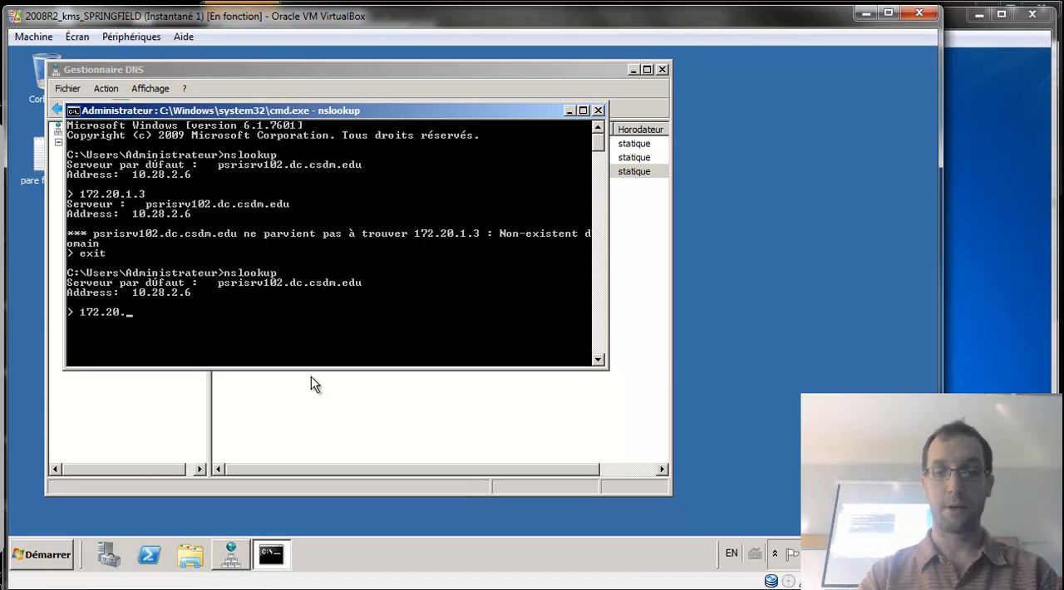
type("0.1")
key("Return")
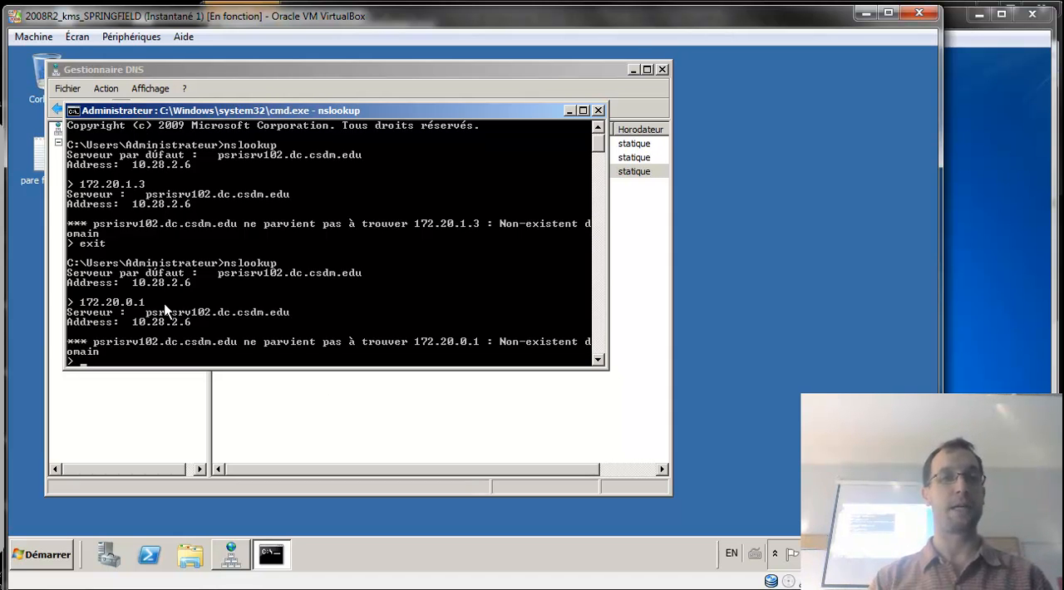
left_click_drag(315, 110, 400, 229)
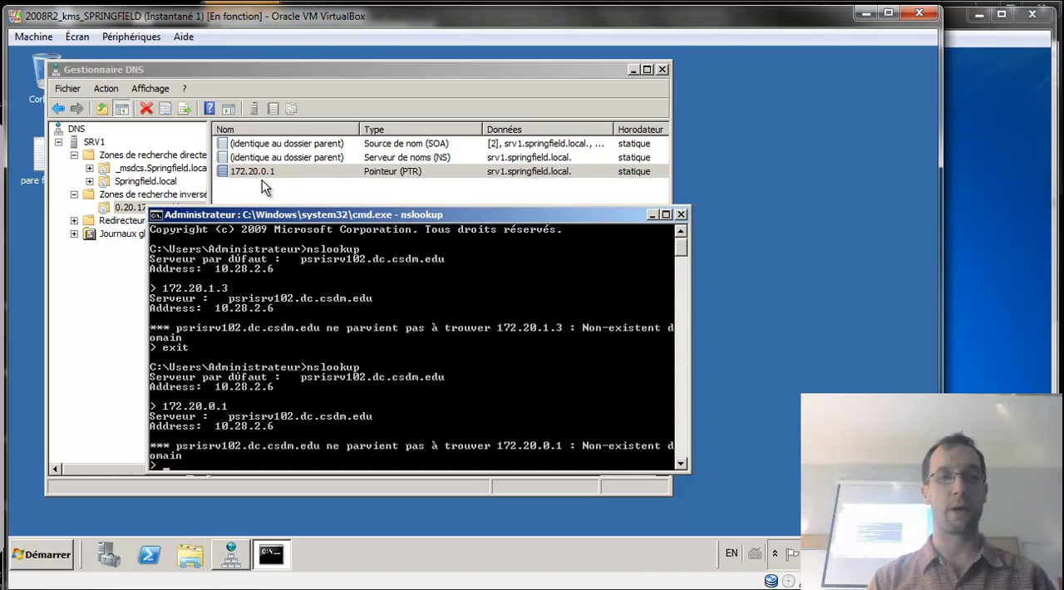
left_click(681, 215)
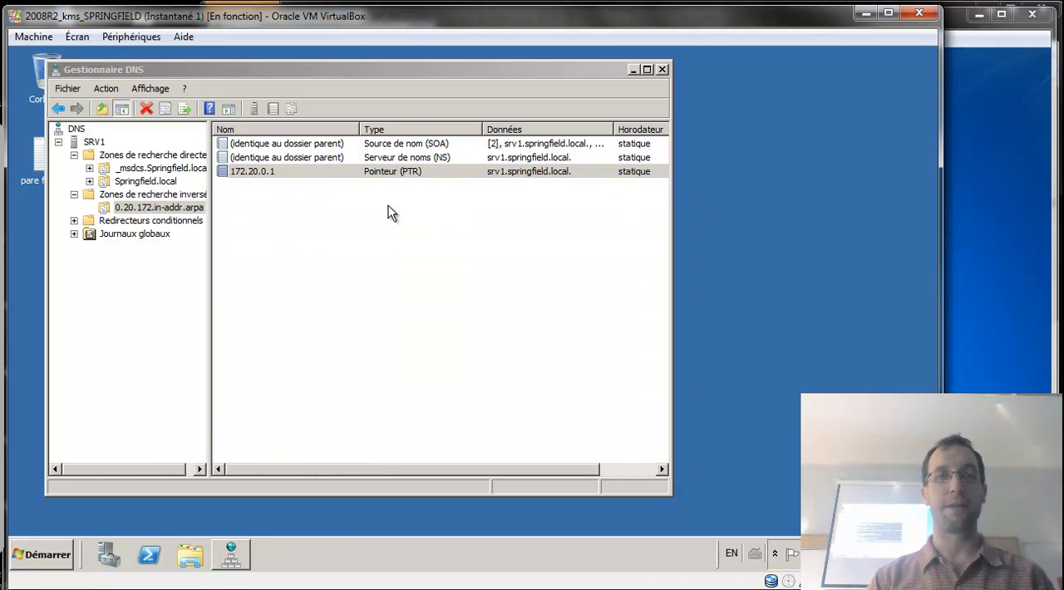
Restart the DNS service on SRV1 and run nslookup in a new command prompt to check the default server.
left_click(102, 155)
left_click(93, 142)
right_click(93, 142)
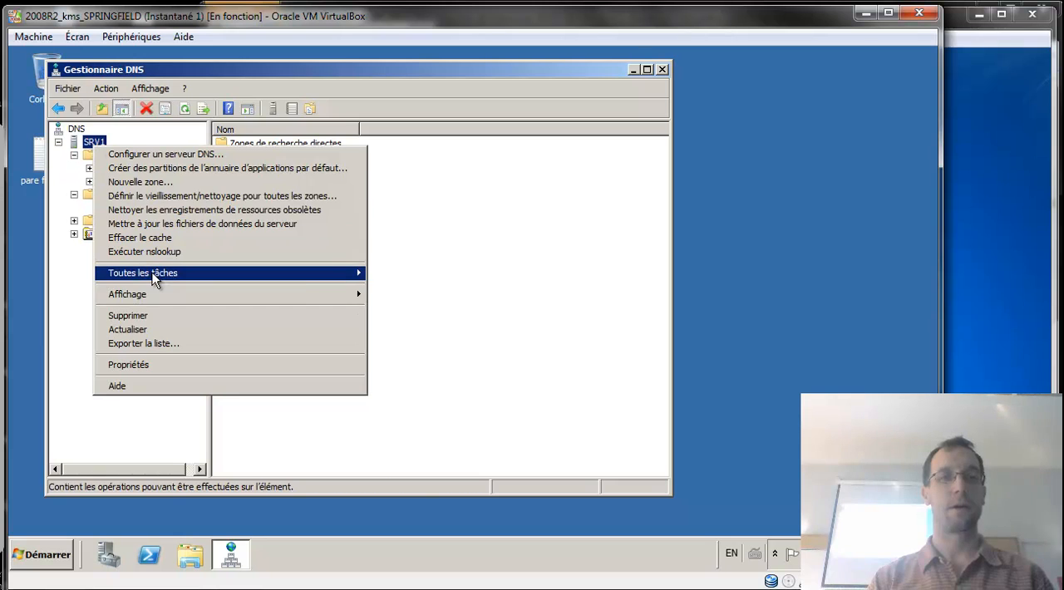
mouse_move(154, 279)
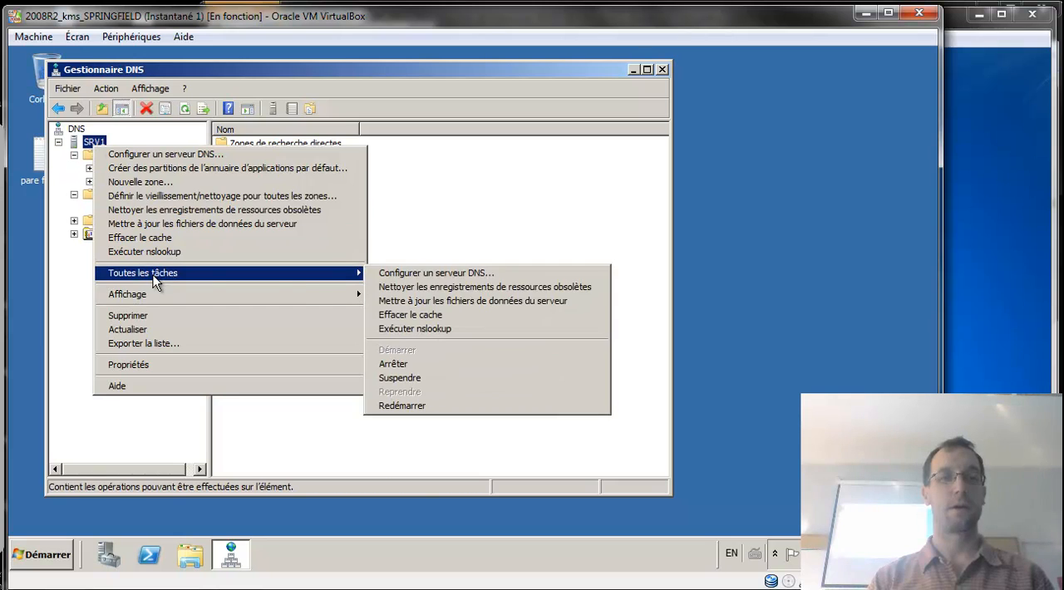
left_click(413, 405)
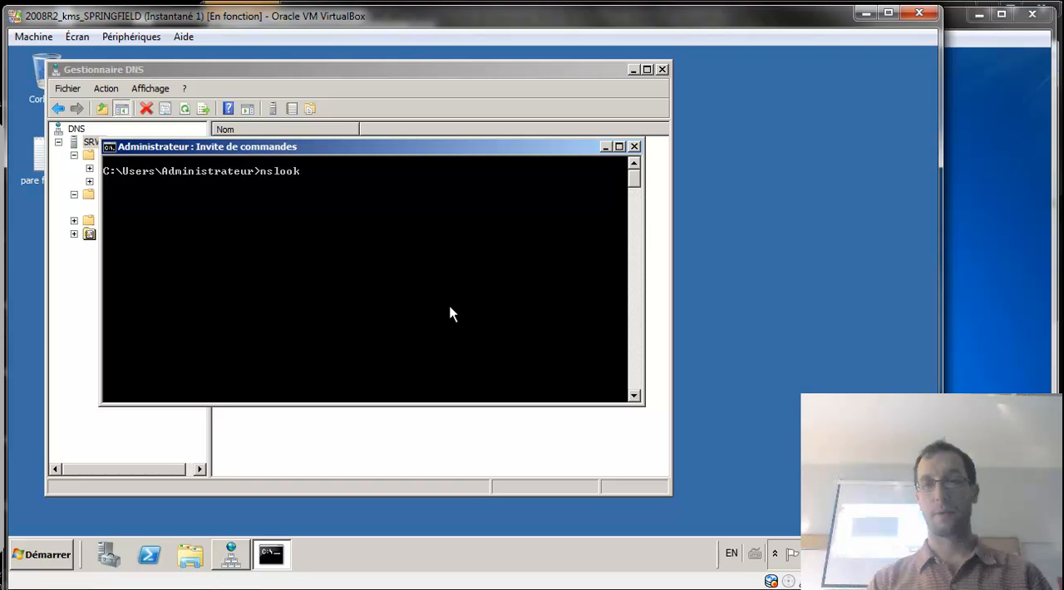
key("Return")
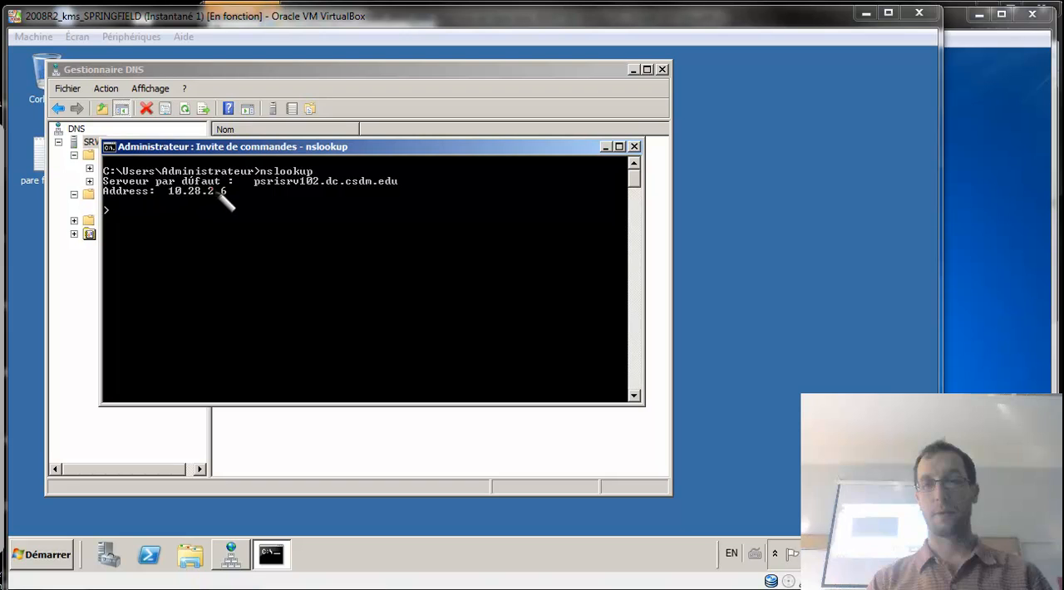
left_click_drag(231, 190, 242, 194)
Examine the IPv4 DNS servers in the LIEN EXTERNE NAT connection's details, then close its details and status windows.
right_click(774, 584)
left_click(781, 541)
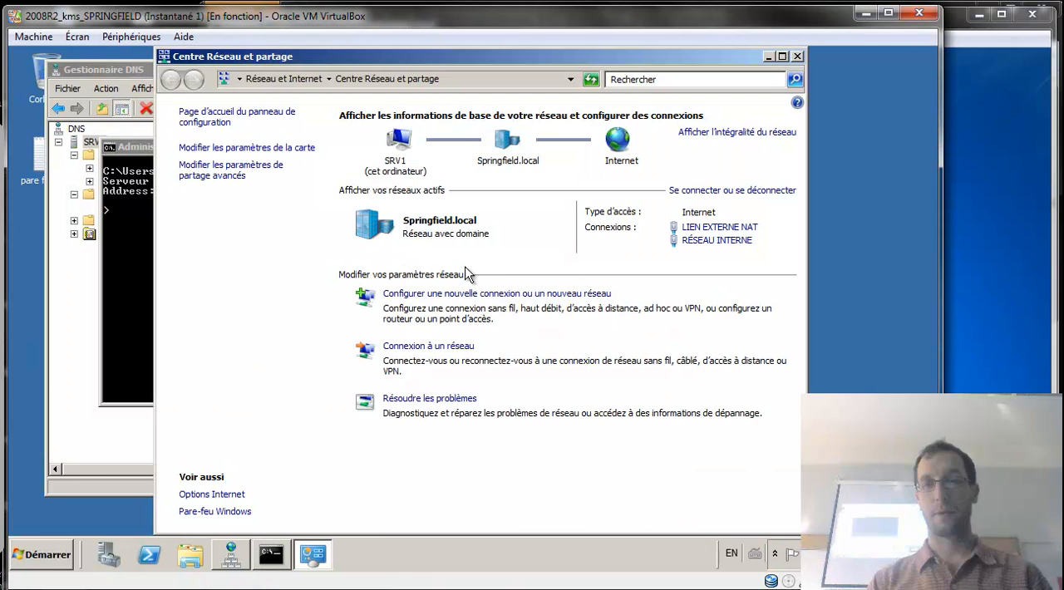
left_click(304, 148)
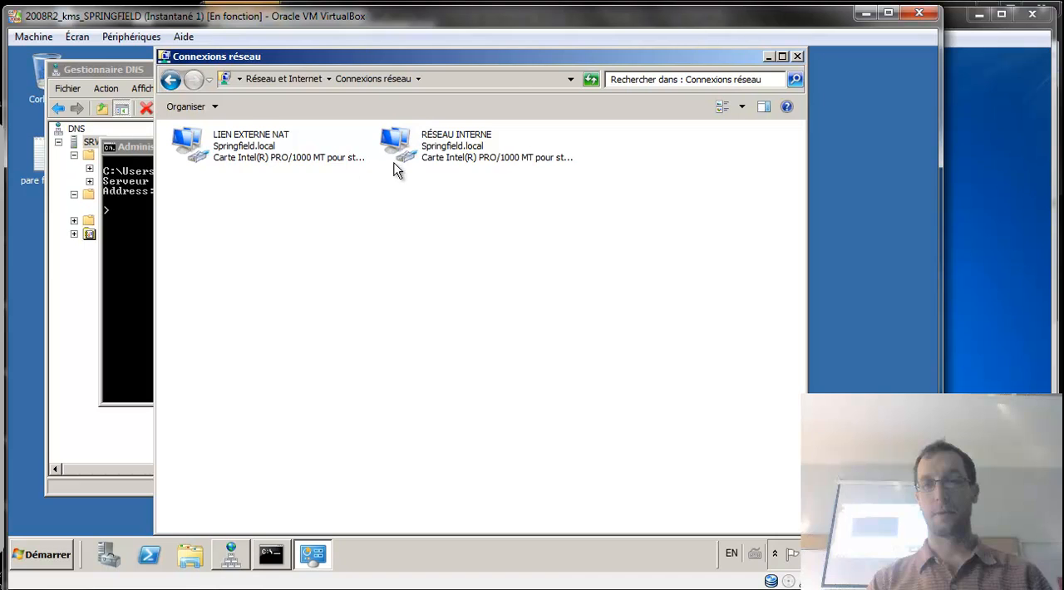
left_click(263, 163)
right_click(263, 163)
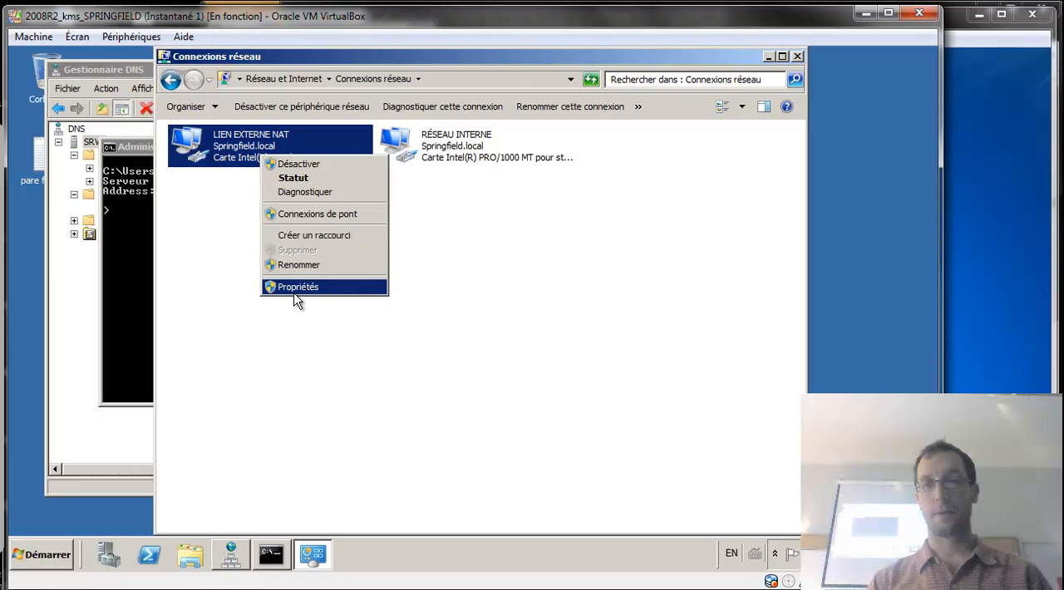
left_click(292, 178)
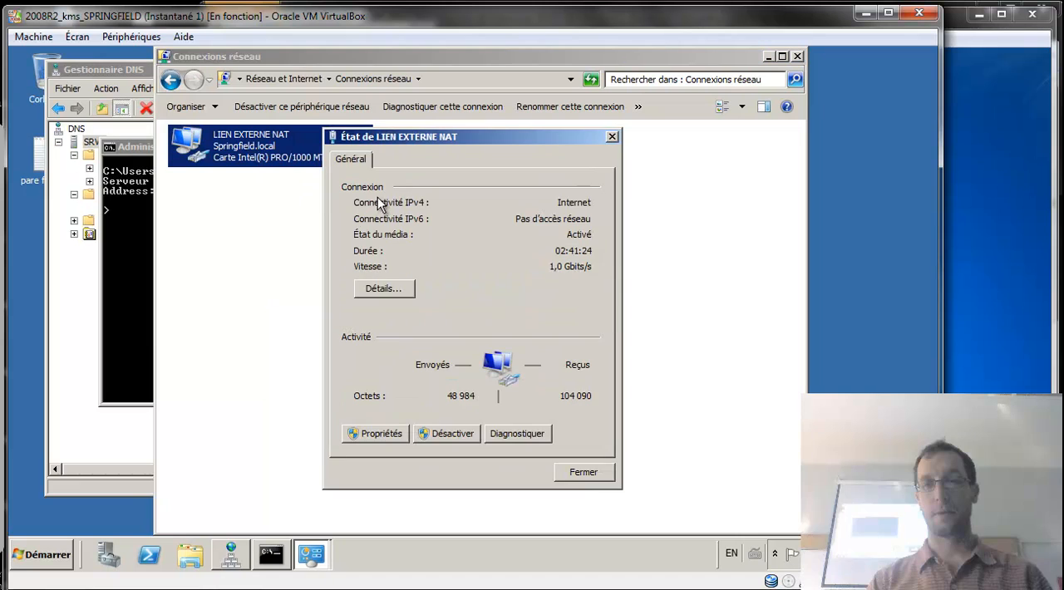
left_click(383, 287)
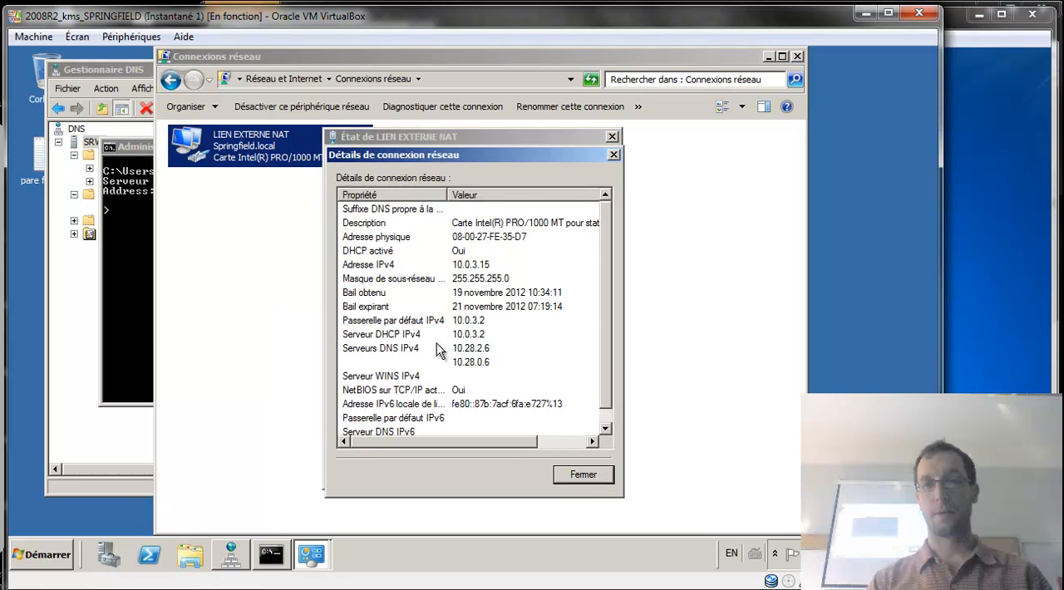
left_click(5, 360)
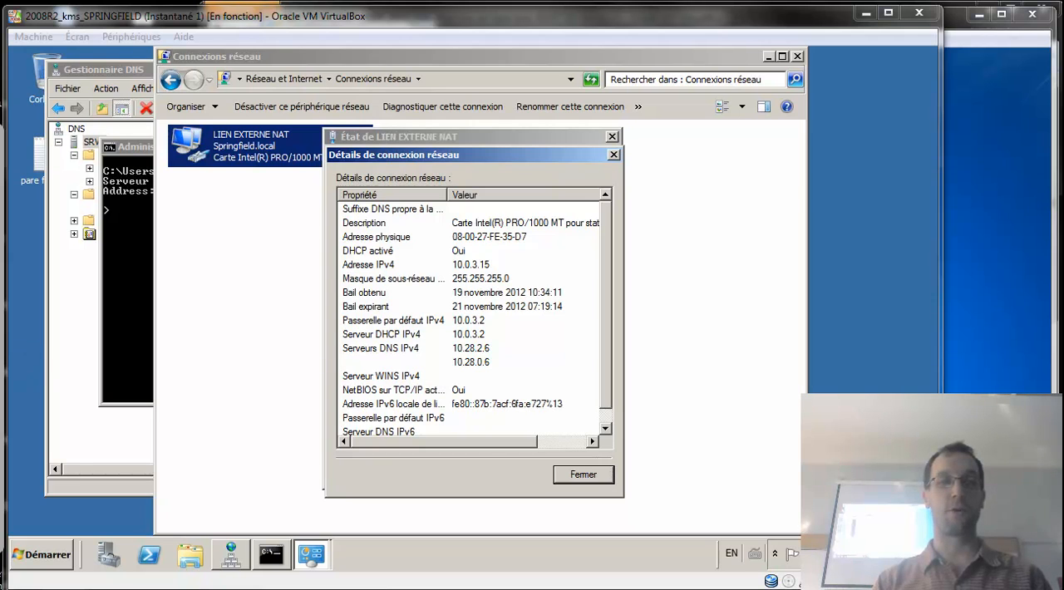
left_click(575, 474)
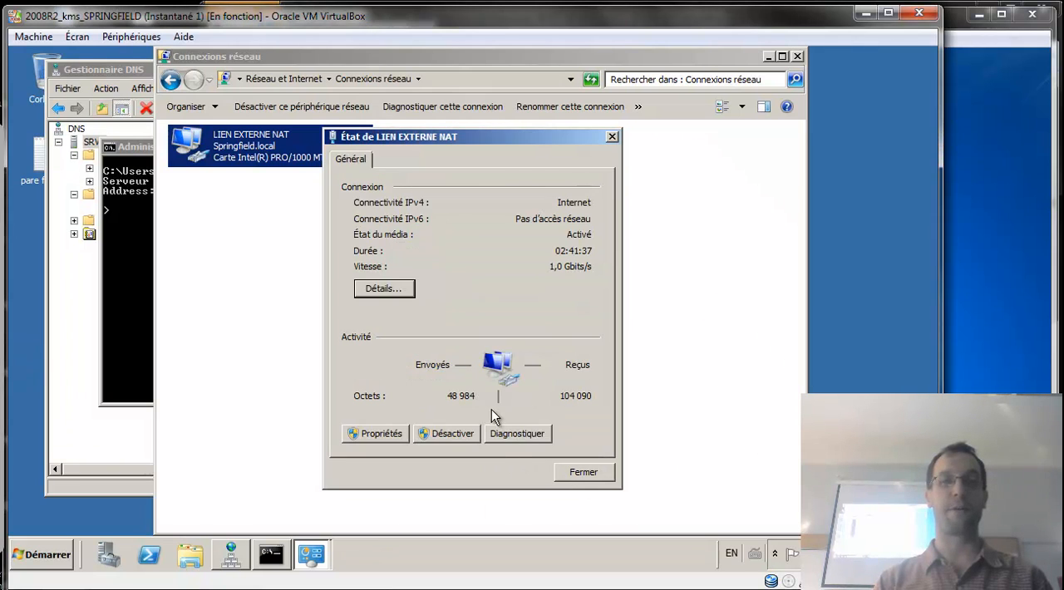
left_click(607, 471)
Switch the open nslookup session to use 172.20.0.1 as its DNS server.
left_click(148, 307)
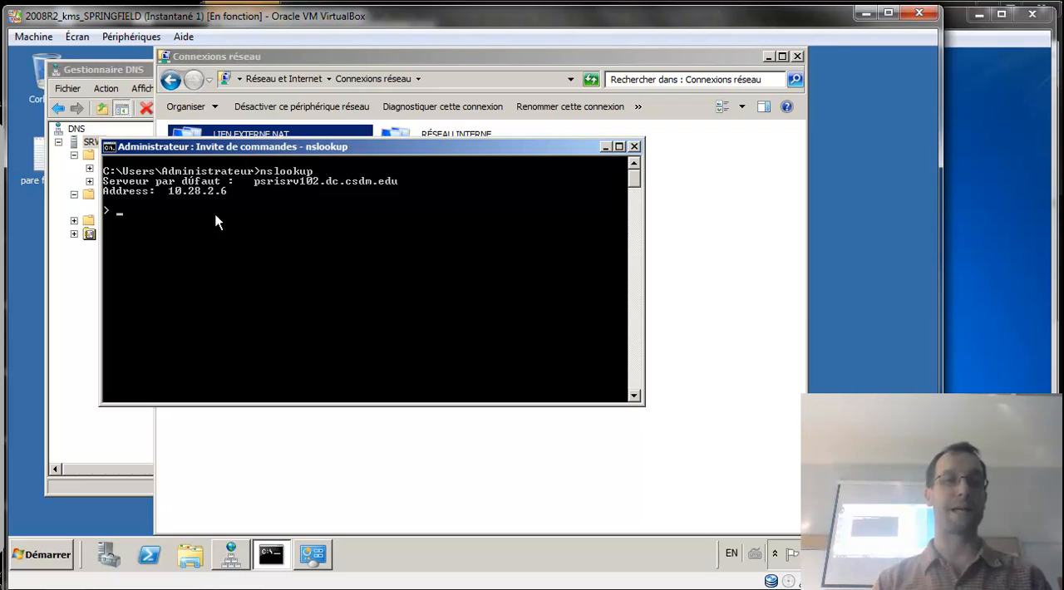
type("server")
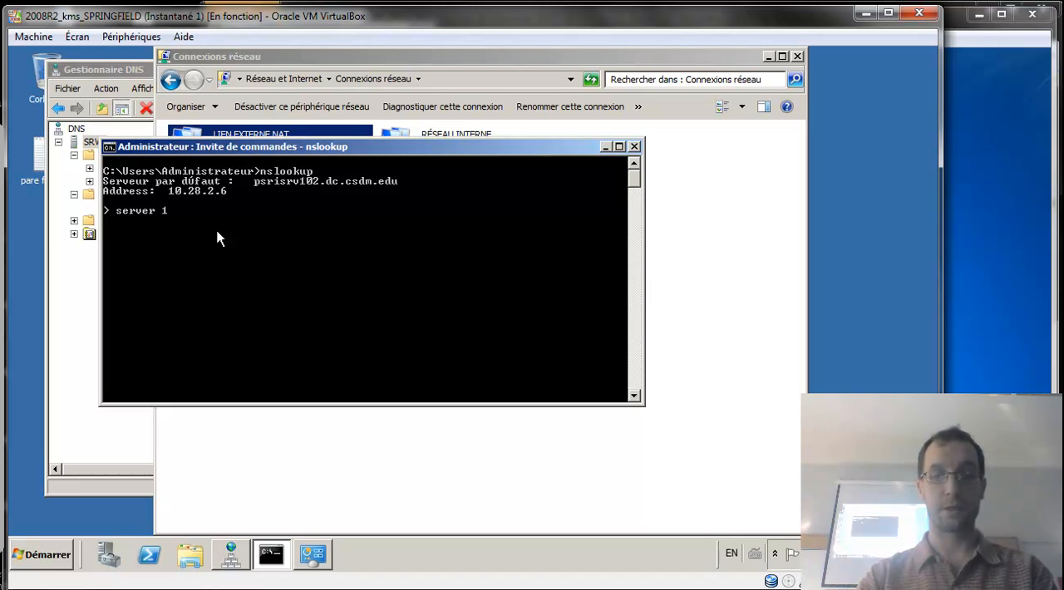
type("172.20")
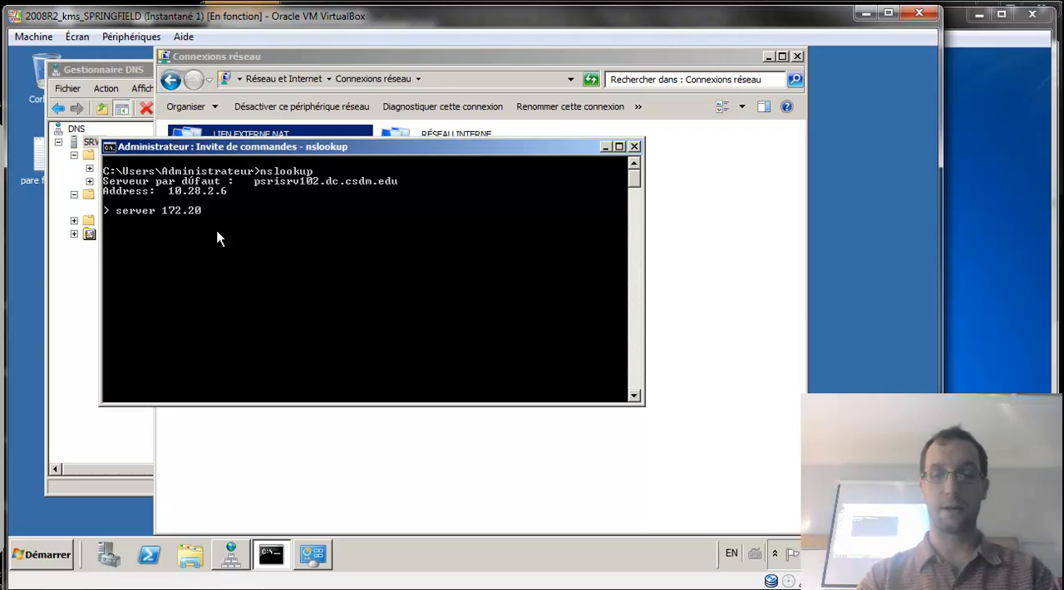
type(".0.1")
key("Return")
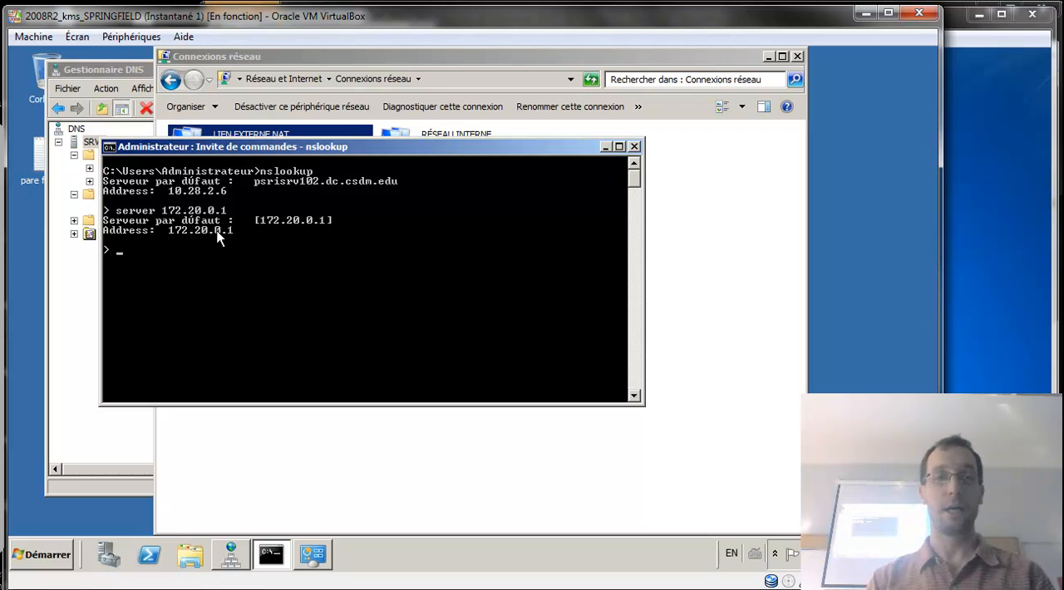
Query the server in nslookup for the address 172.20.0.1 and for the host name srv1.
type("172.20.")
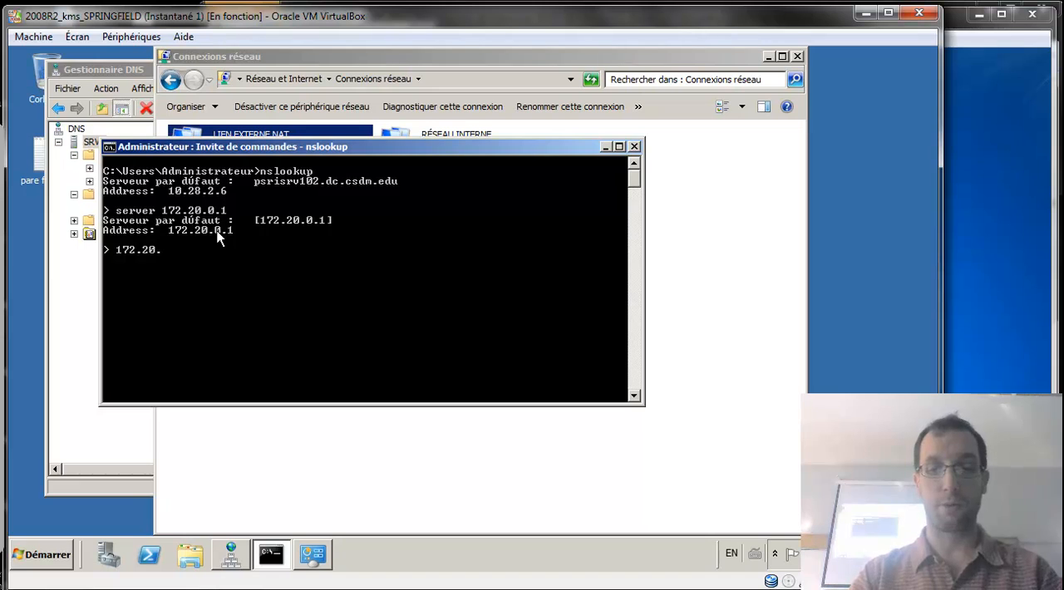
type("0.1")
key("Return")
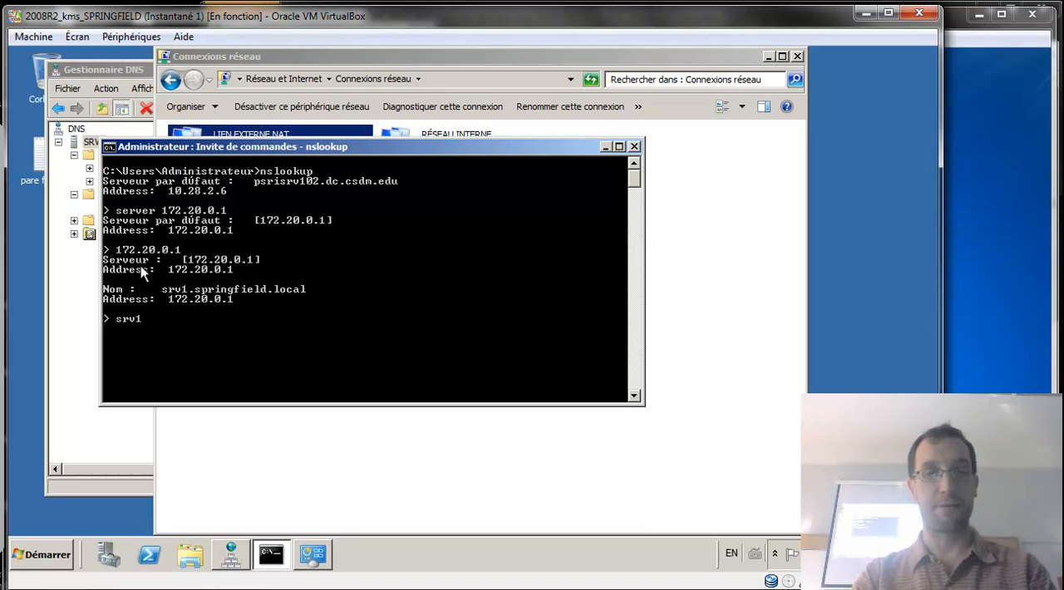
key("Return")
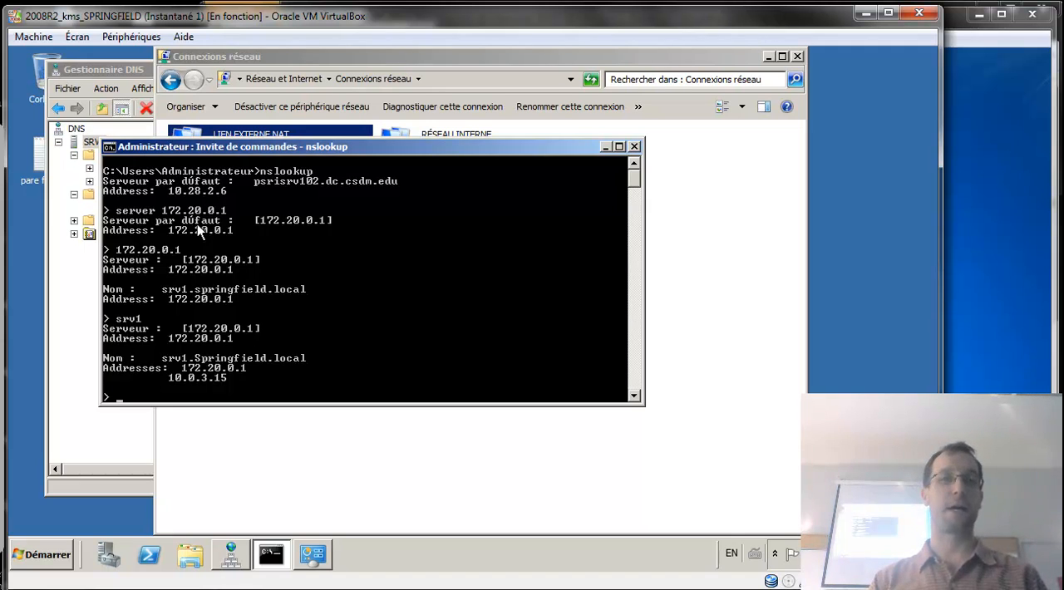
Set the LIEN EXTERNE NAT connection's IPv4 preferred DNS server manually to 172.20.0.1 and close its properties.
left_click(283, 137)
right_click(284, 136)
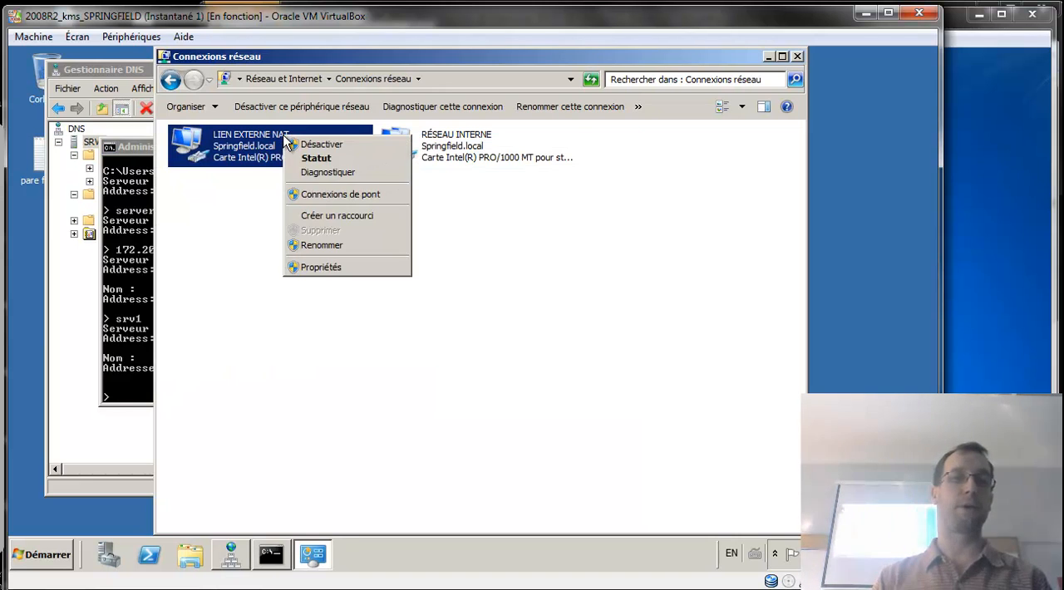
left_click(328, 267)
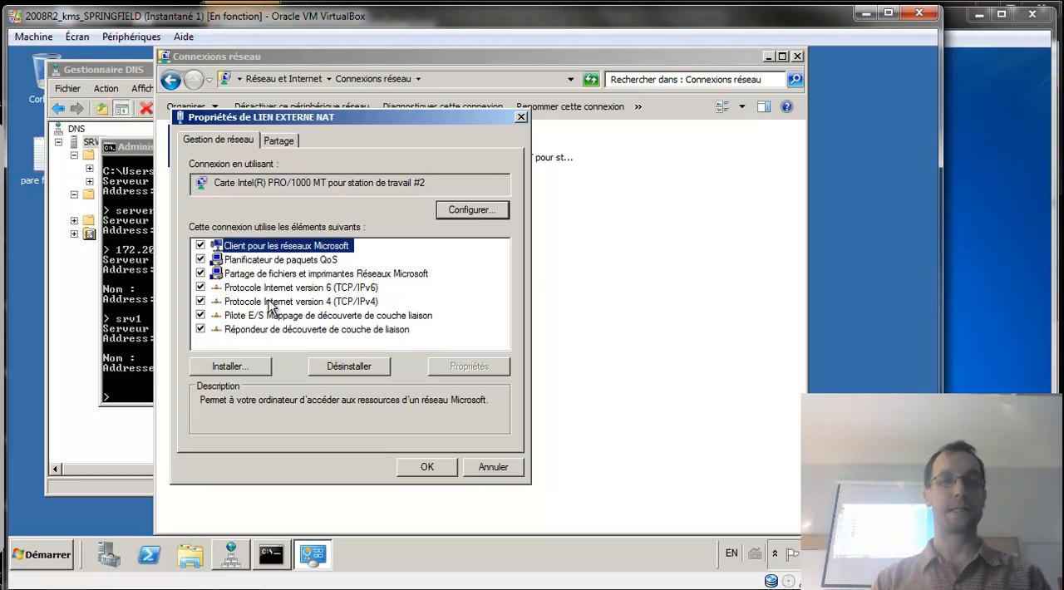
left_click(316, 305)
left_click(468, 367)
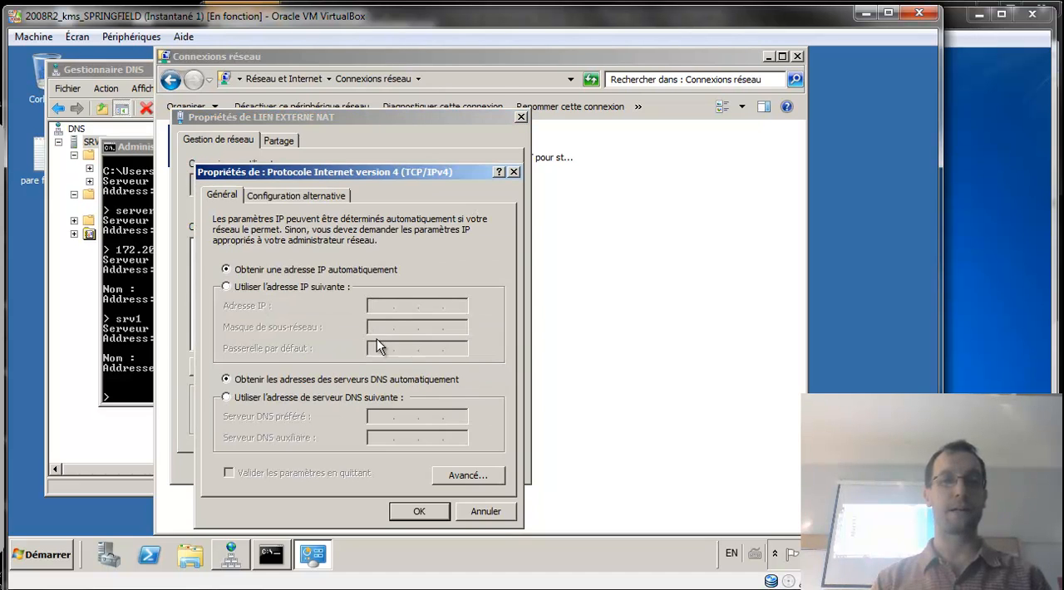
left_click(253, 400)
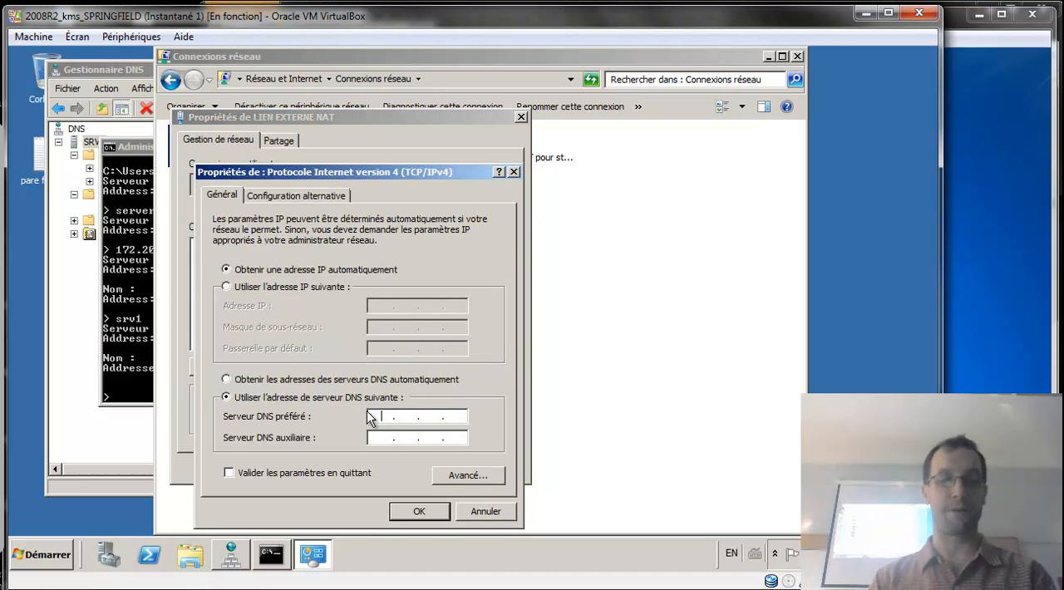
type("172")
type("1")
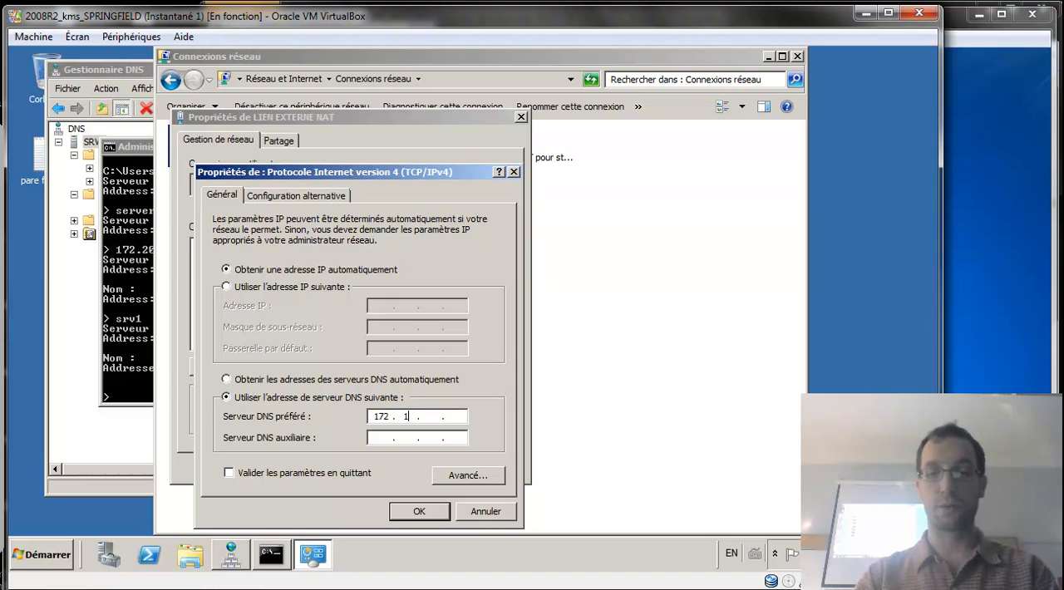
type("0.")
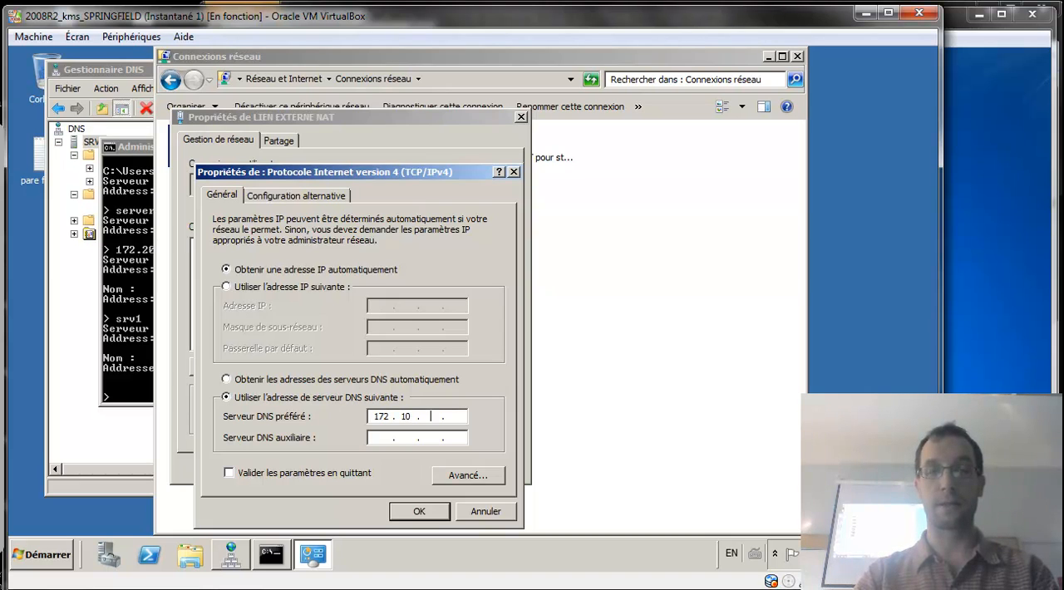
type("20")
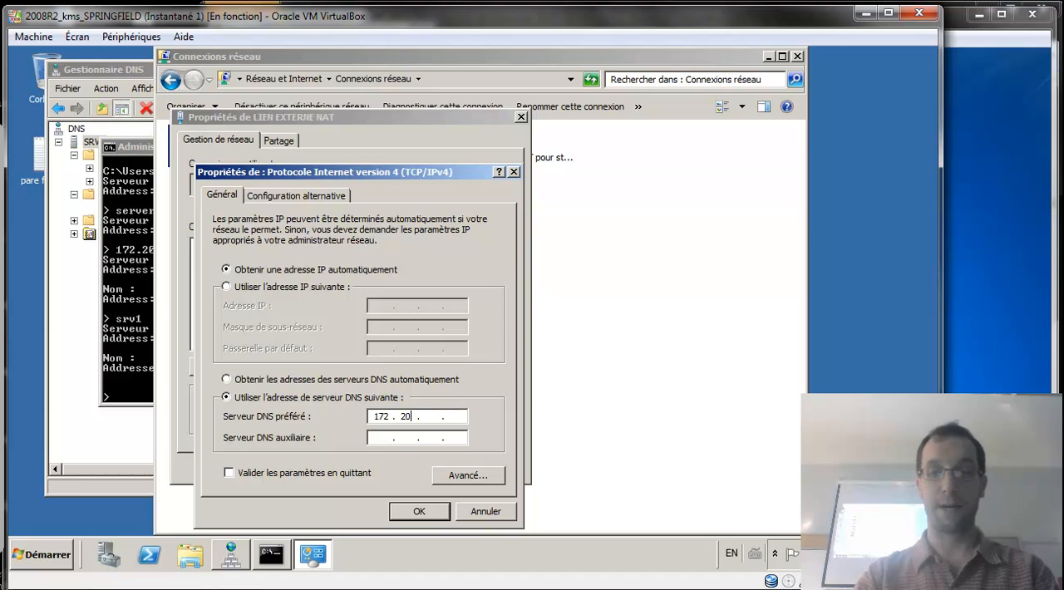
type("0.1")
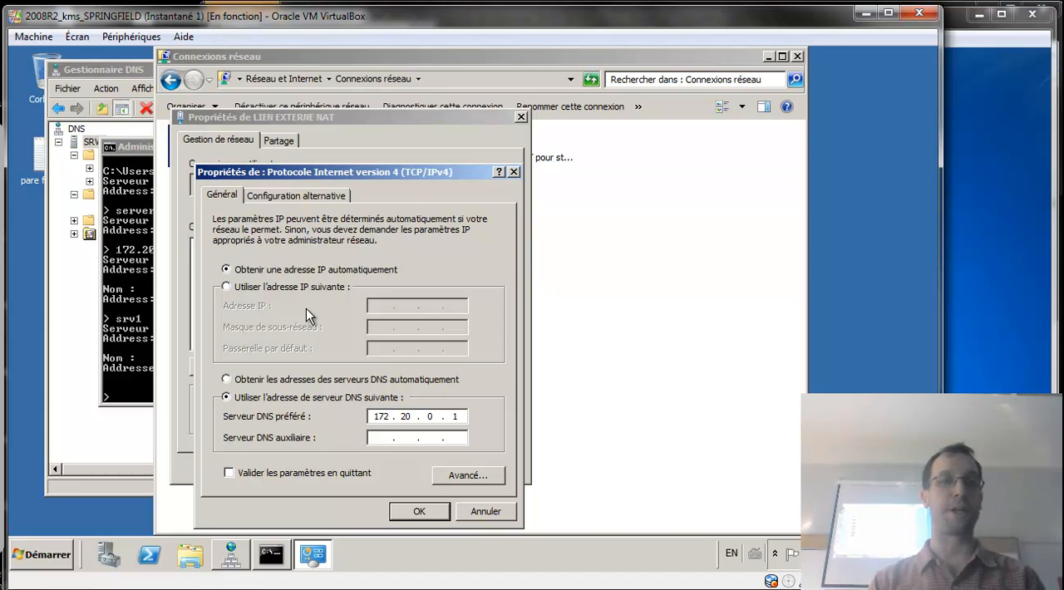
left_click(433, 509)
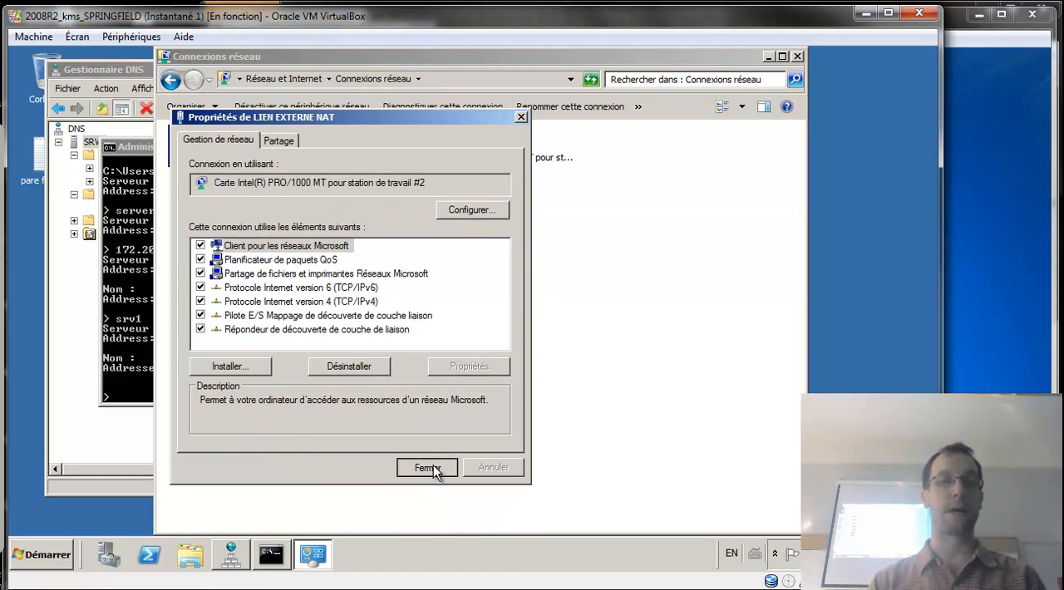
left_click(427, 467)
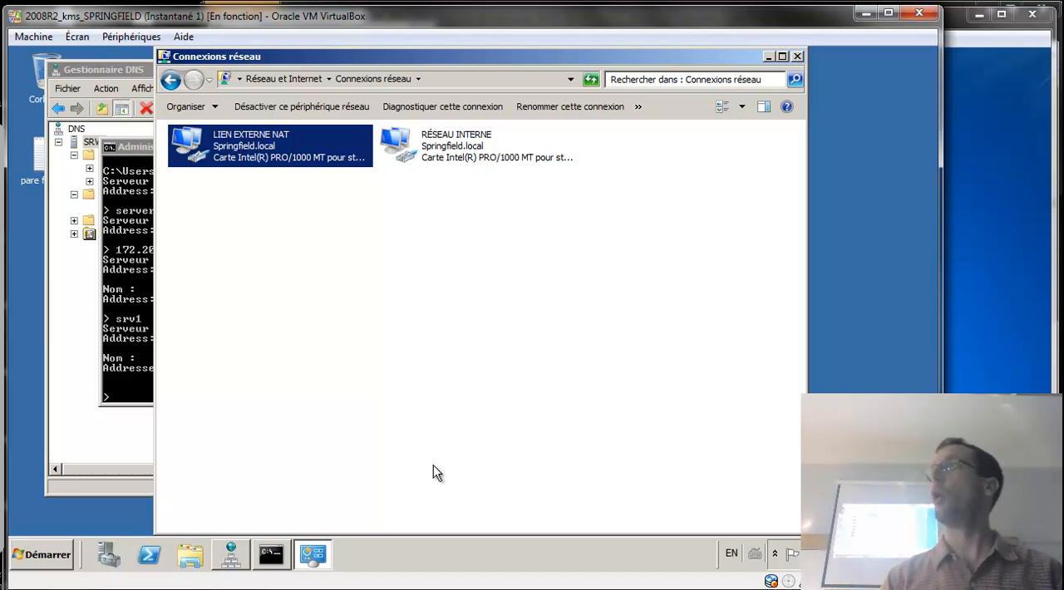
Exit the current nslookup session and run nslookup again to check the default DNS server.
left_click(117, 296)
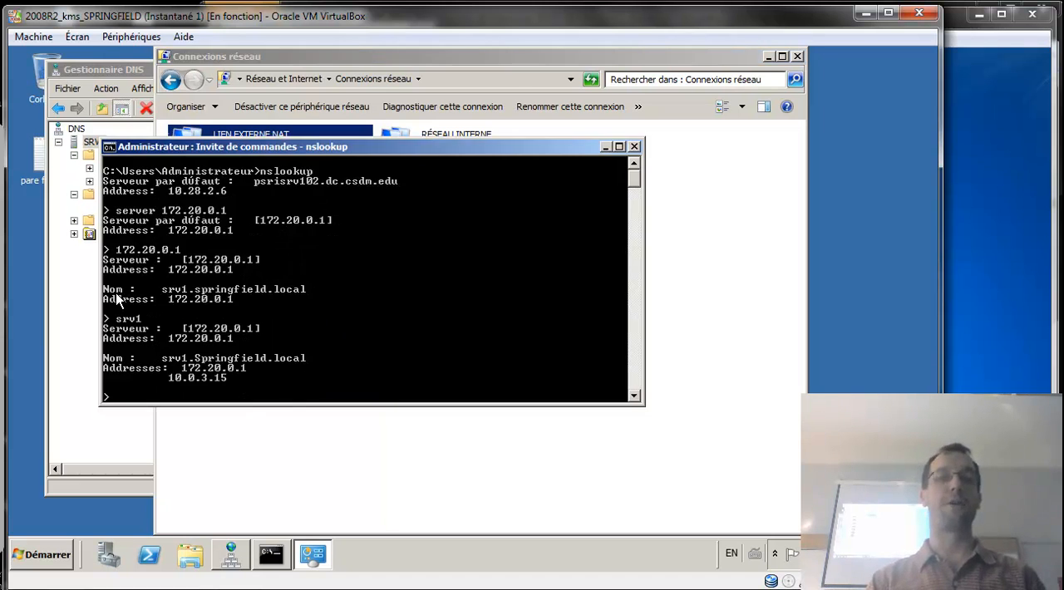
type("exit")
key("Return")
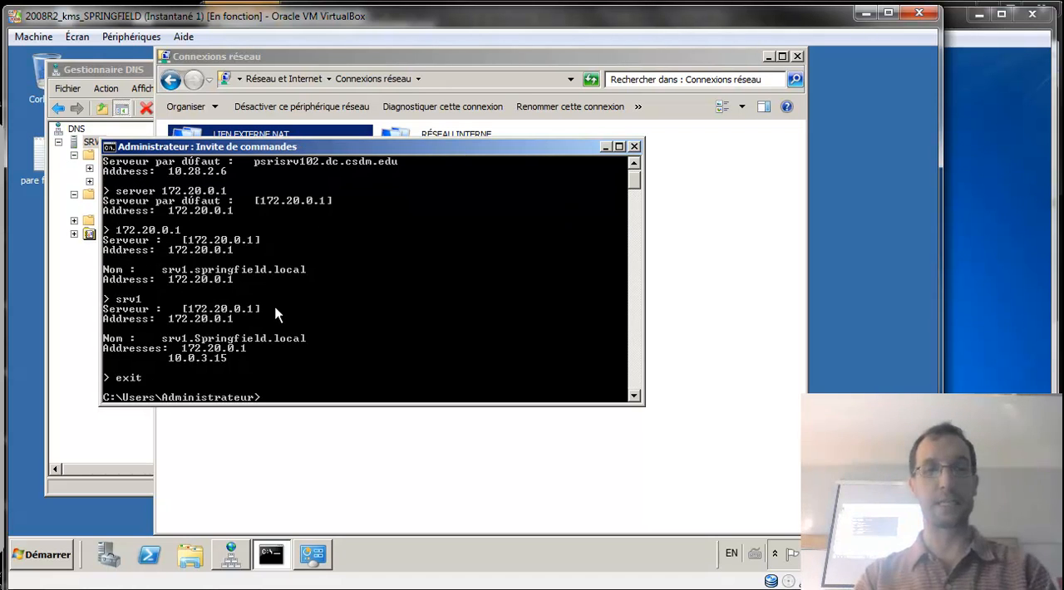
type("nslookup")
key("Return")
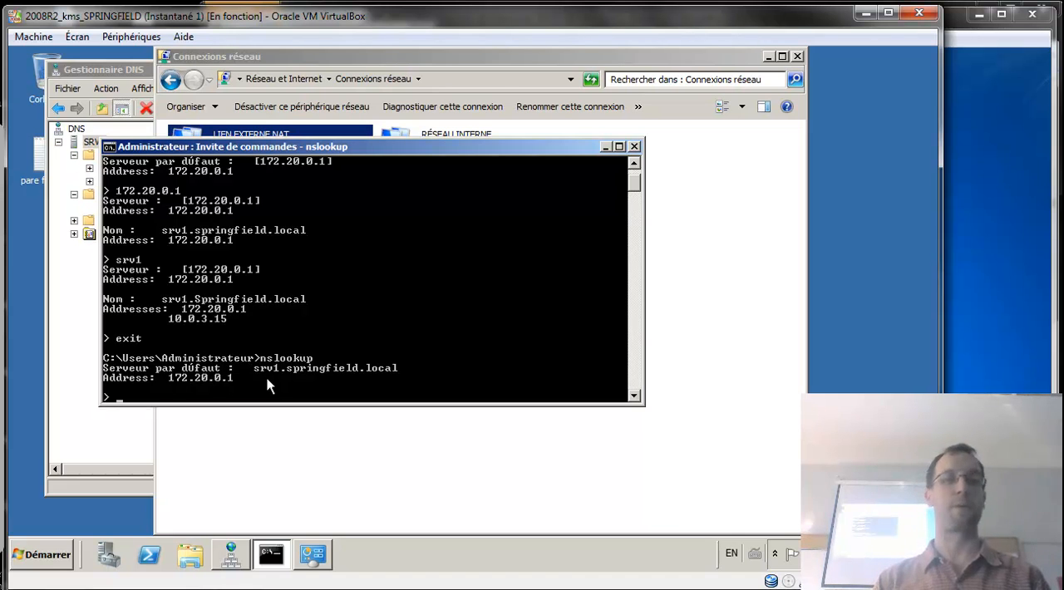
Move the network connections and command prompt windows aside and bring the DNS manager to the front.
left_click_drag(333, 150, 342, 149)
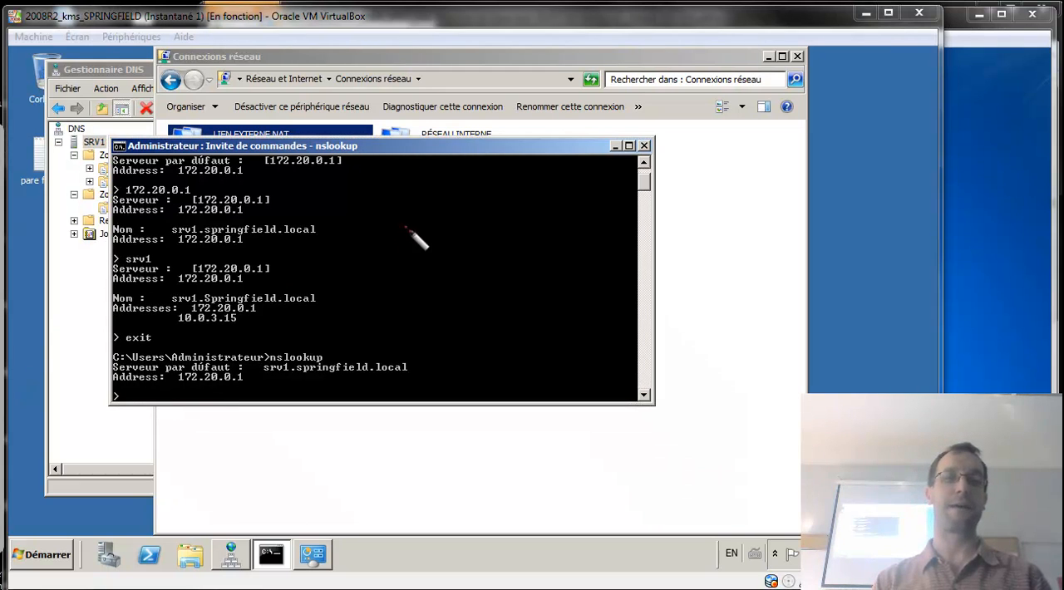
left_click(364, 152)
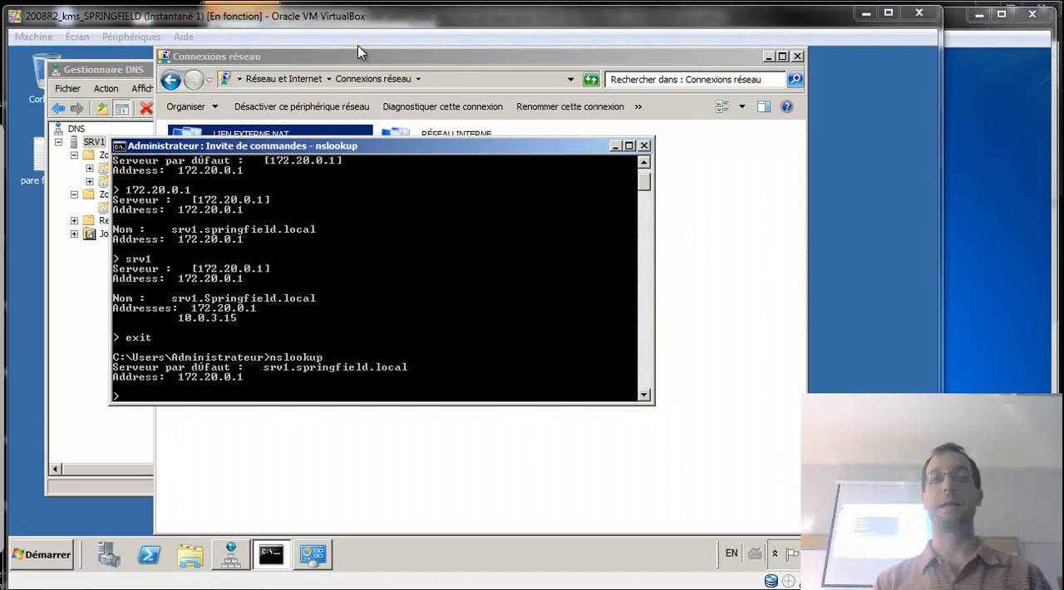
left_click_drag(370, 52, 623, 106)
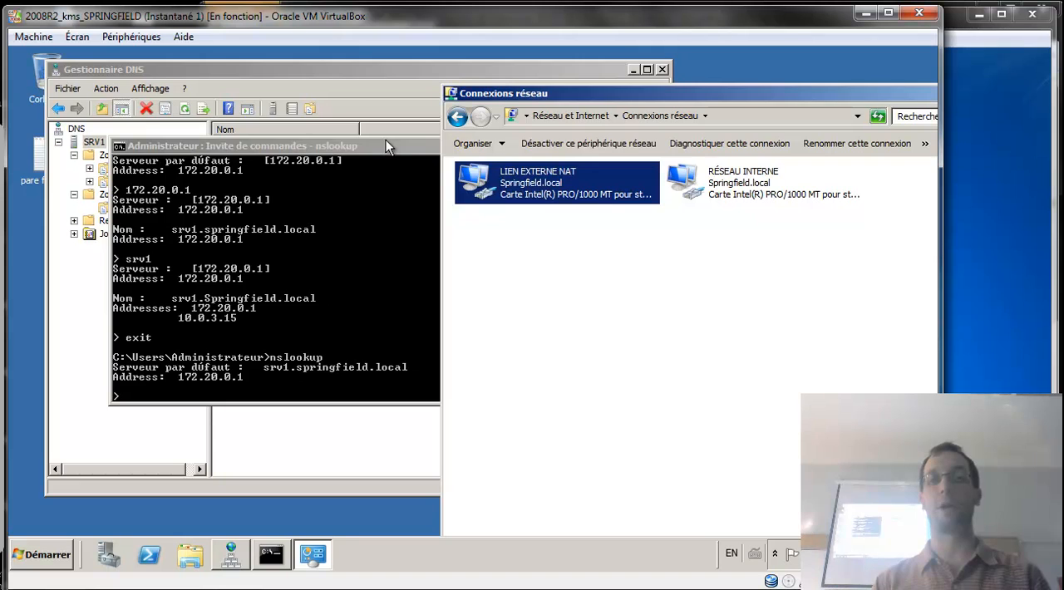
left_click_drag(385, 146, 457, 147)
left_click(397, 87)
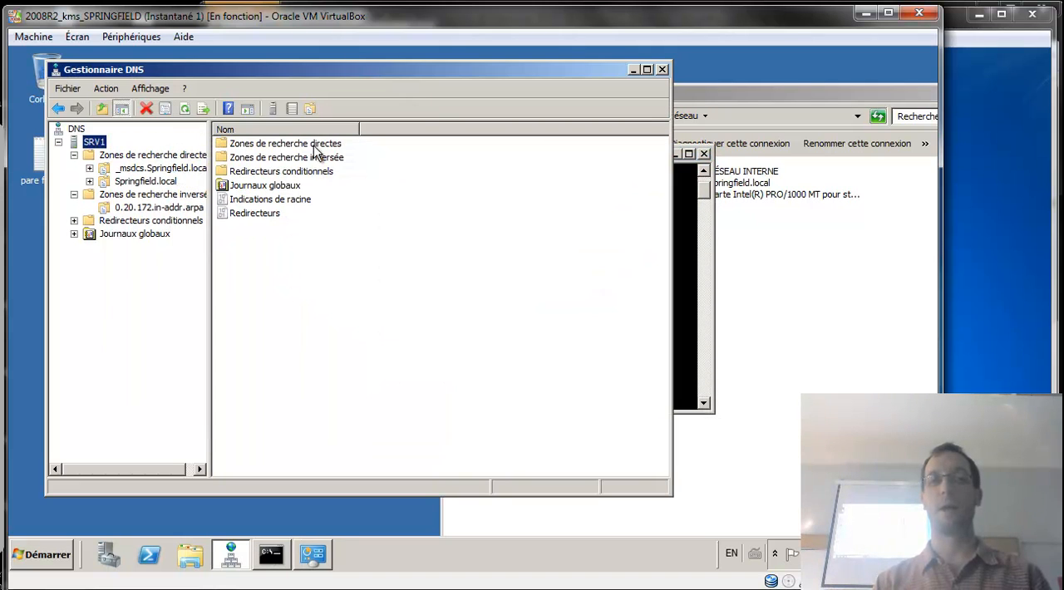
Review the reverse lookup zones and the forwarders in SRV1's properties, then close the properties without changes.
left_click(167, 196)
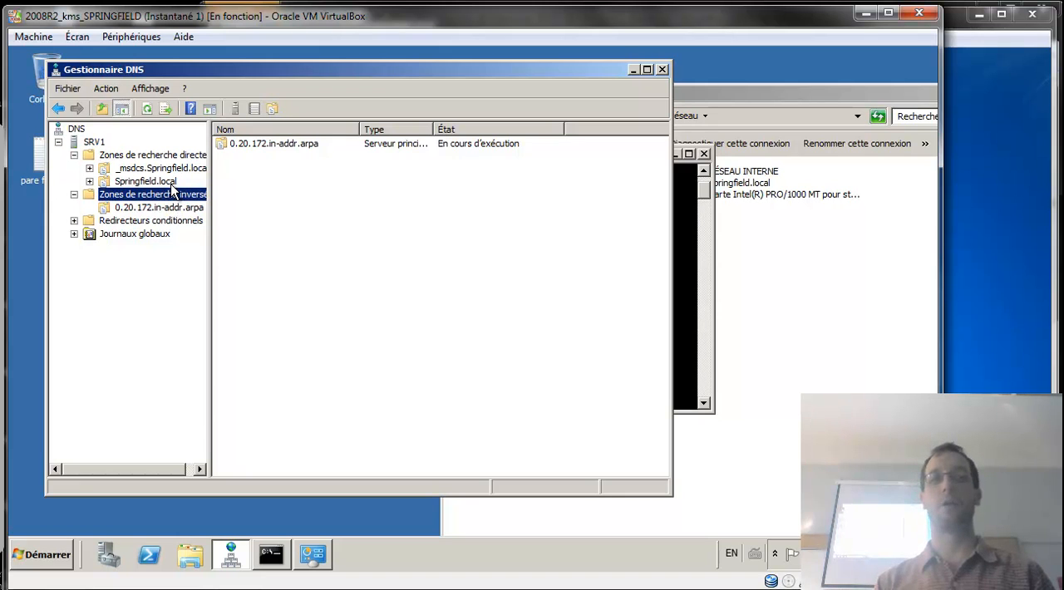
left_click(95, 144)
right_click(96, 147)
left_click(205, 360)
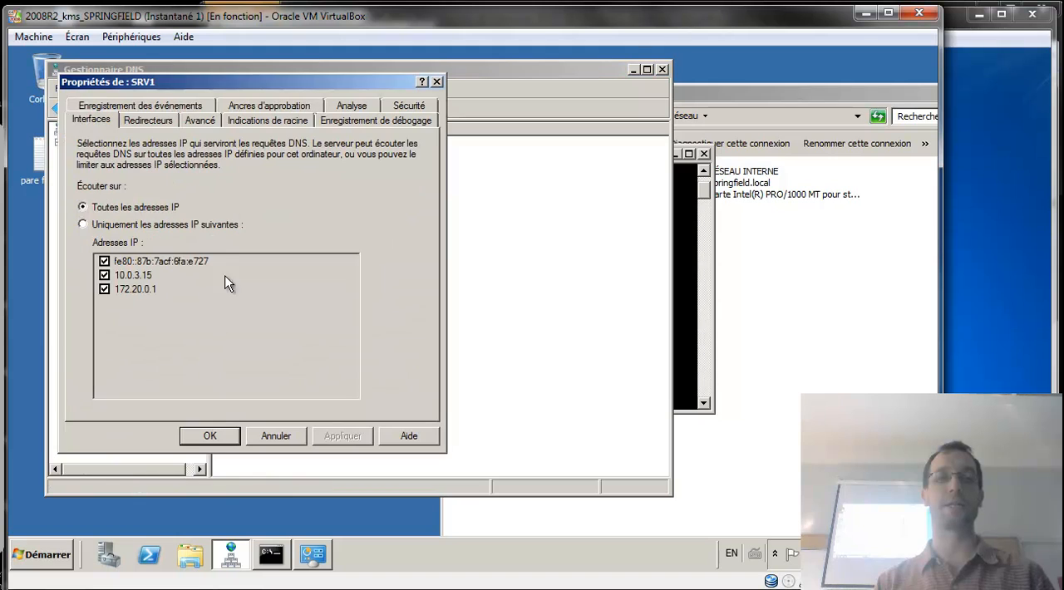
left_click(160, 121)
left_click(110, 212)
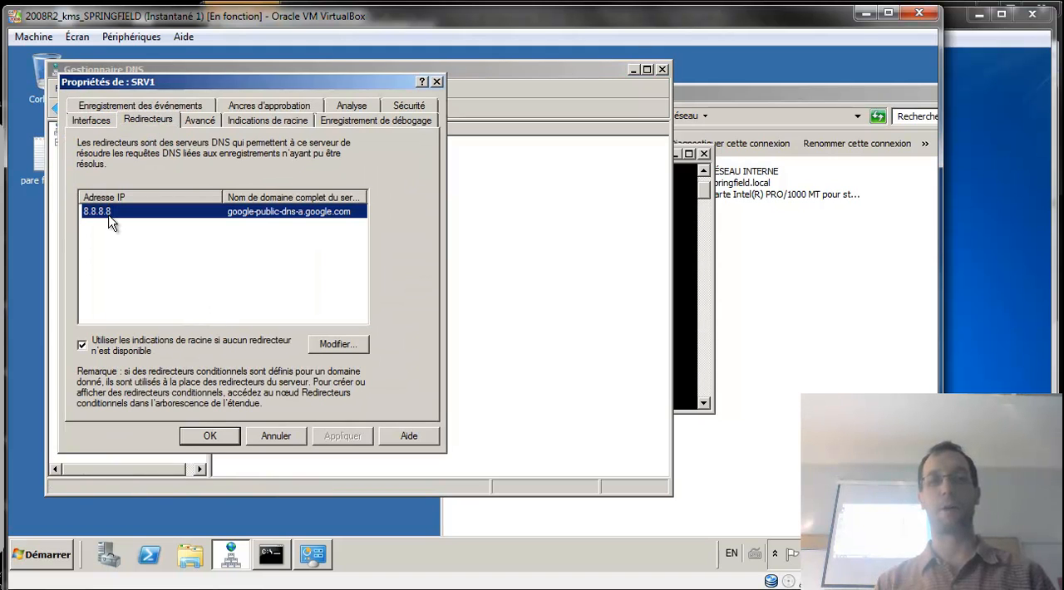
left_click(304, 437)
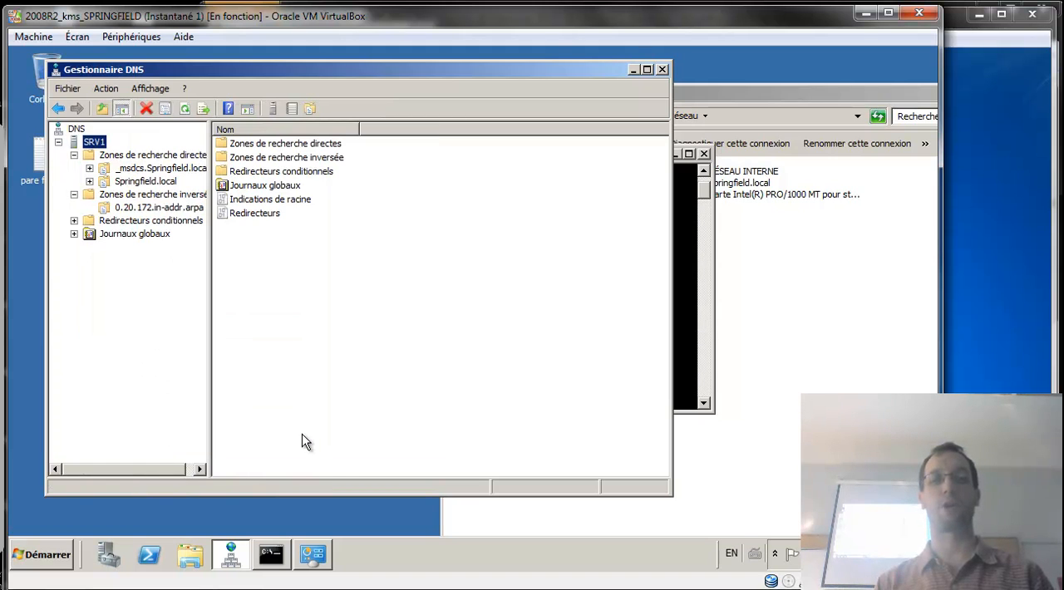
Create a CNAME alias named patate in the Springfield.local forward zone, targeting srv1.springfield.local.
left_click(152, 181)
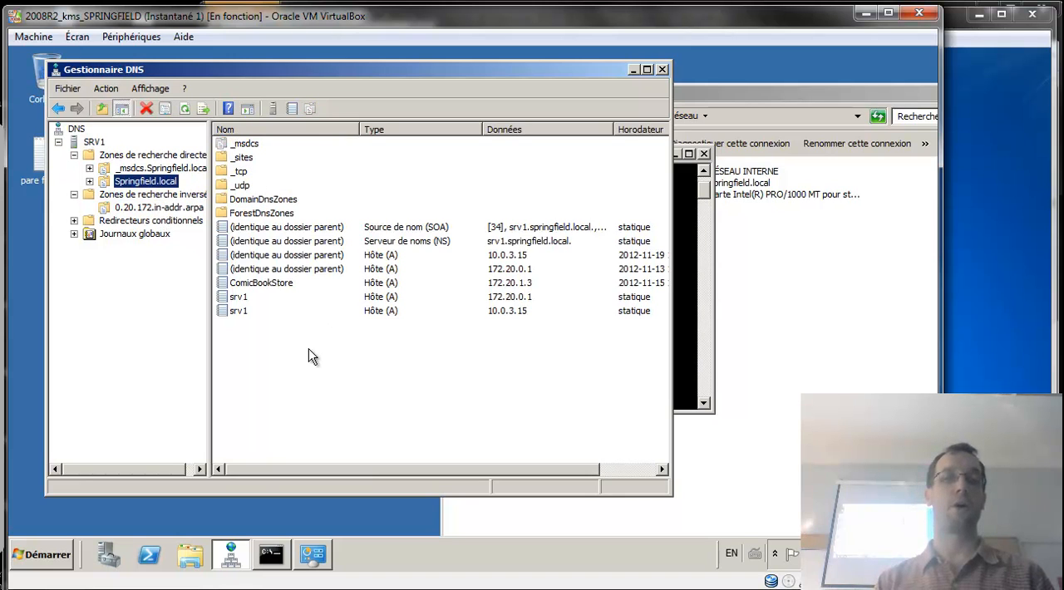
right_click(281, 335)
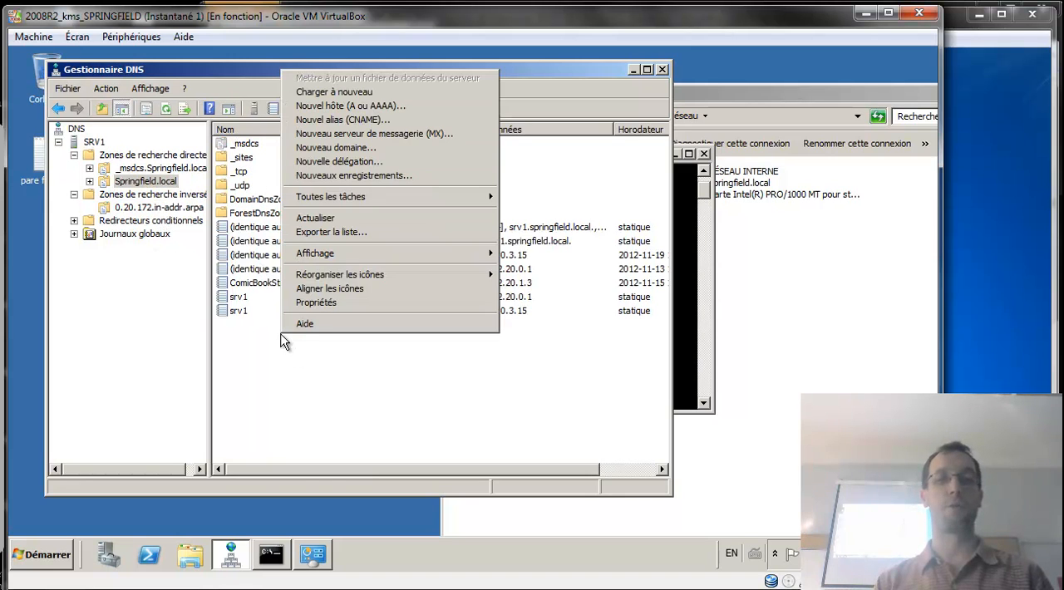
left_click(378, 121)
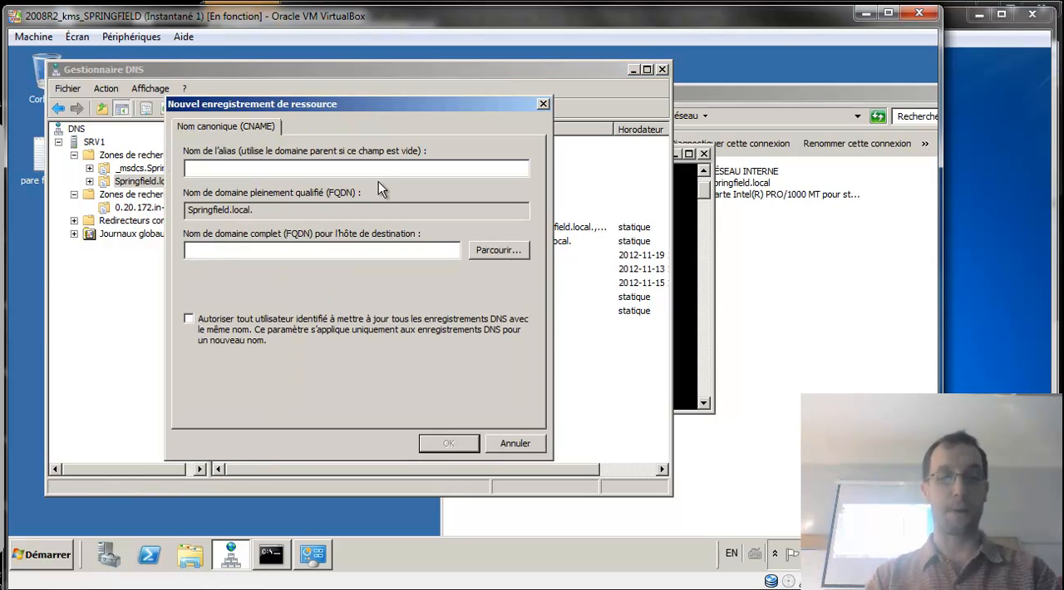
type("patate")
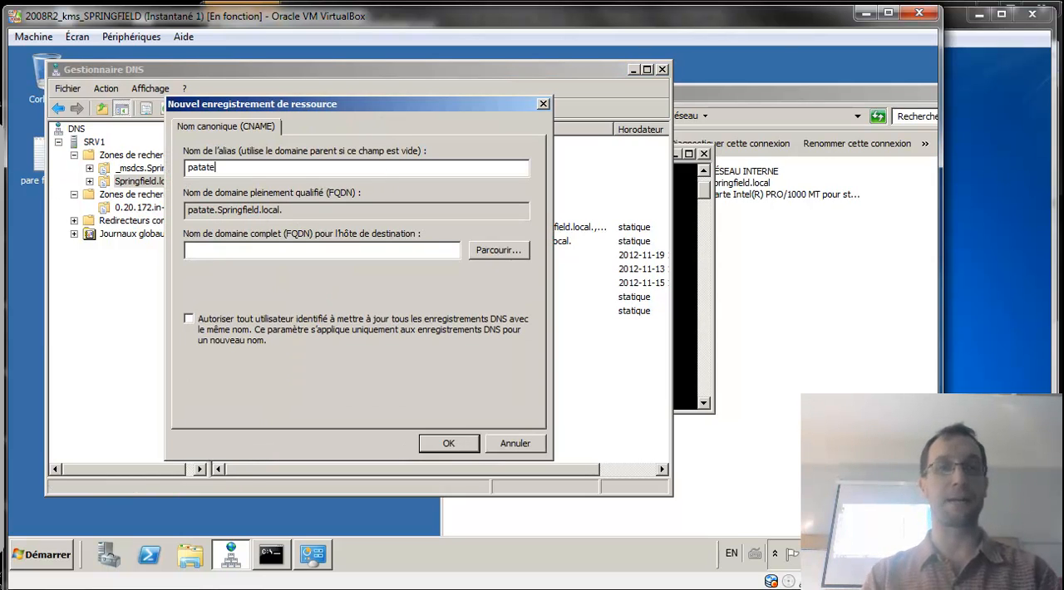
left_click(382, 249)
type("s")
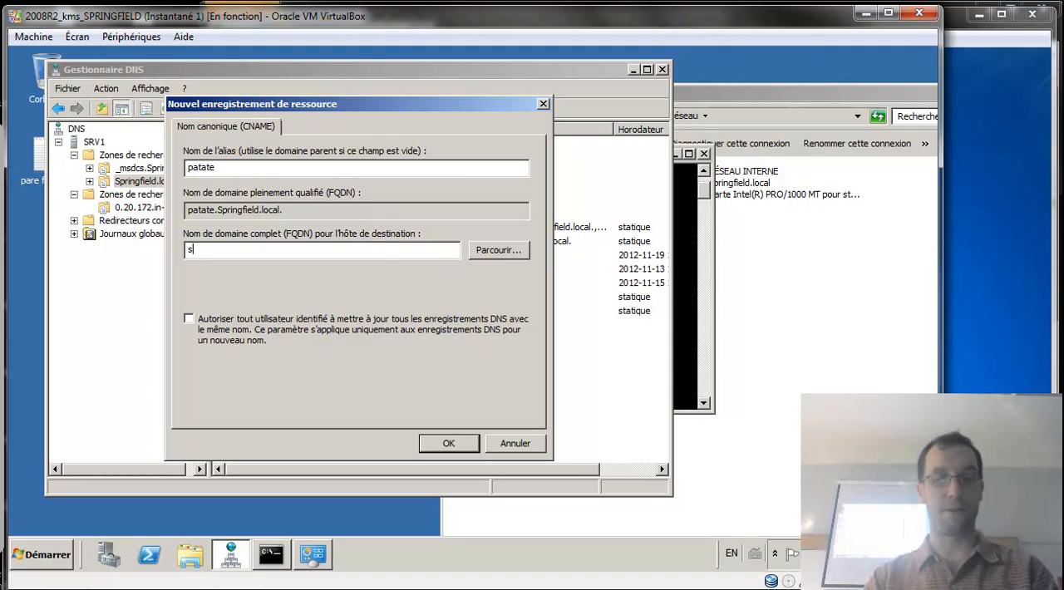
type("rv1.spr")
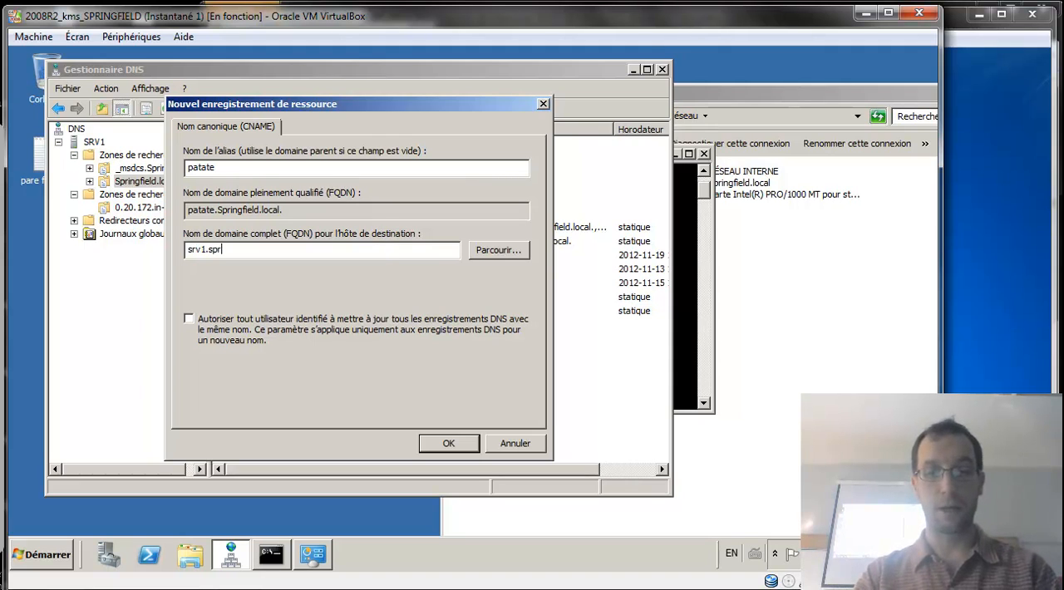
type("ingfiel")
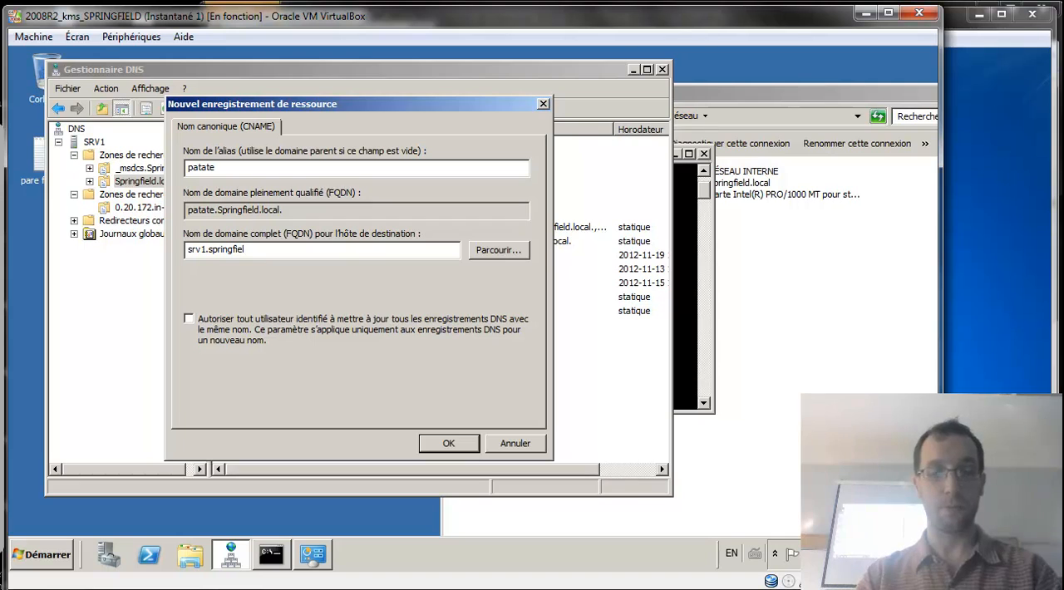
type("d.lo")
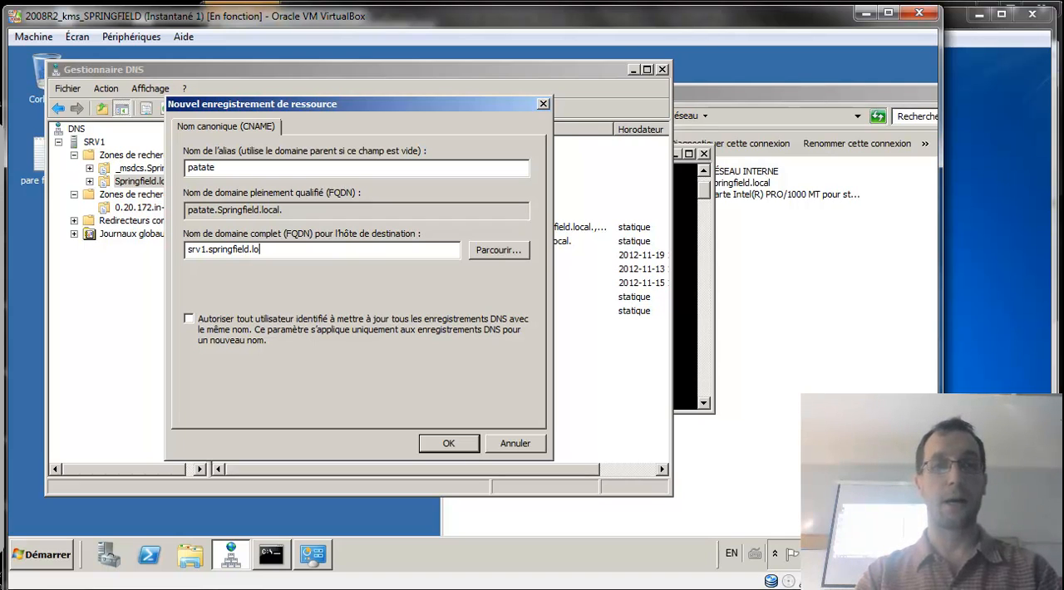
type("ccal")
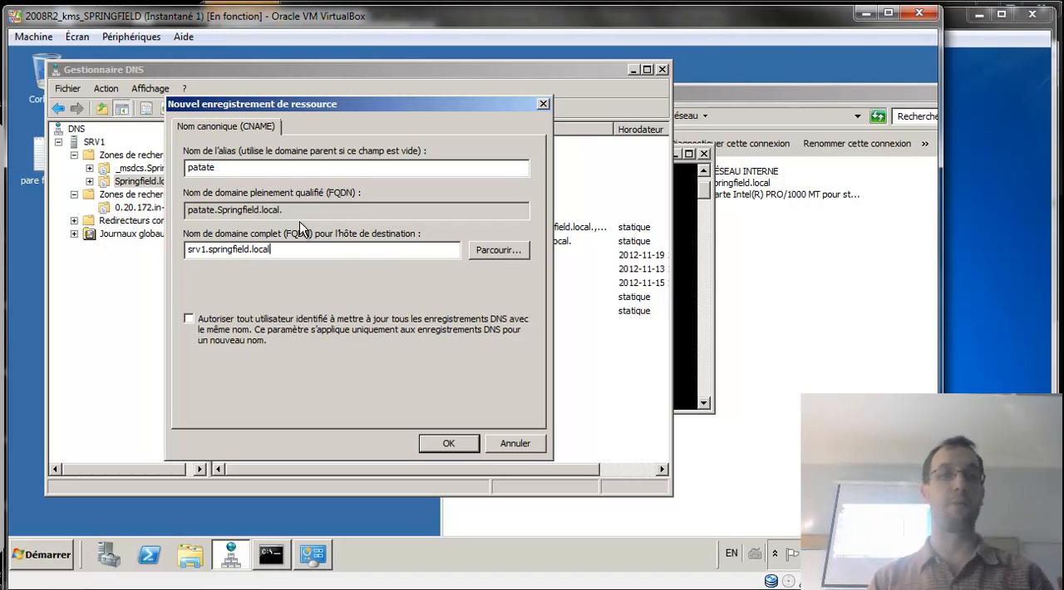
left_click(449, 445)
Exit nslookup in the command prompt and ping patate to test the new alias.
left_click(692, 358)
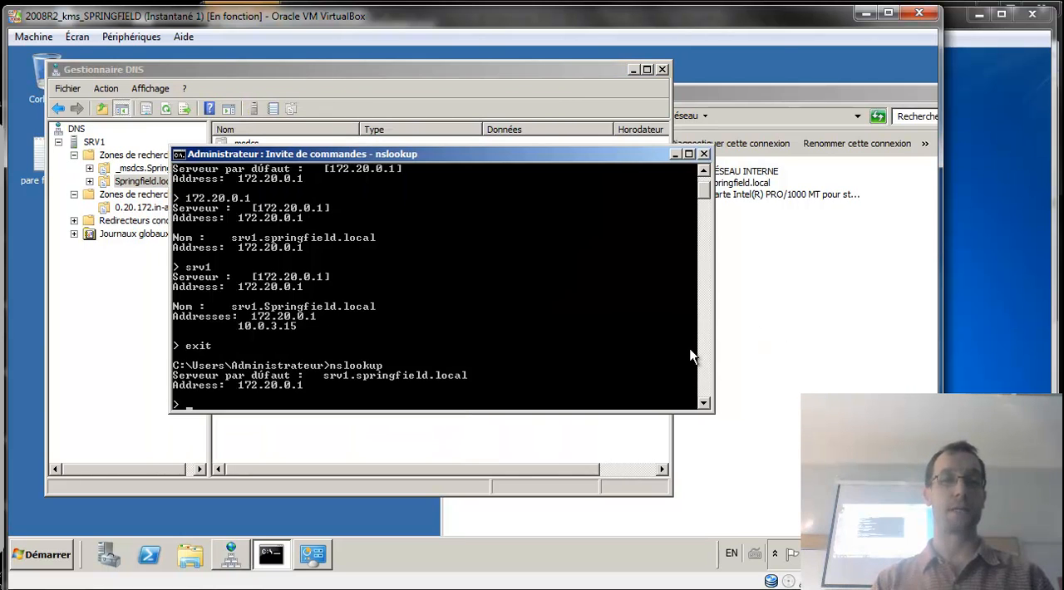
type("exit")
key("Return")
type("pi")
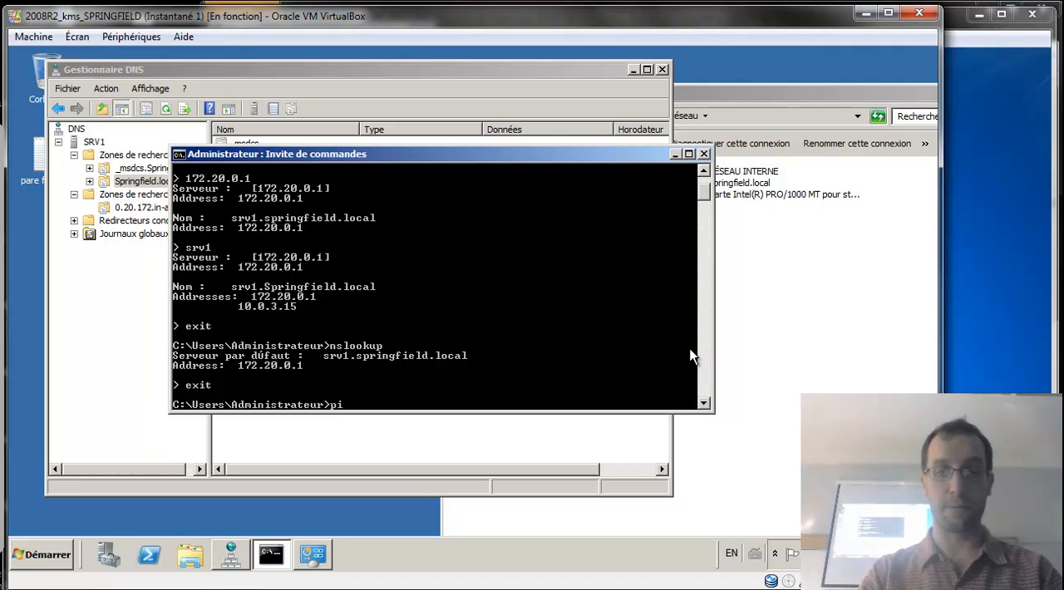
type("ng patate")
key("Return")
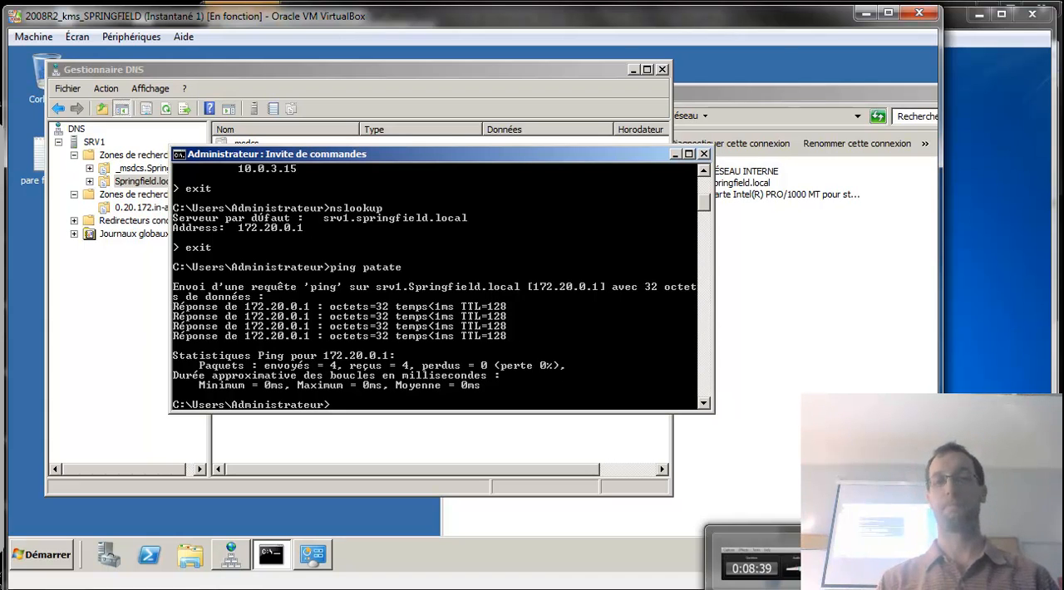
left_click(794, 589)
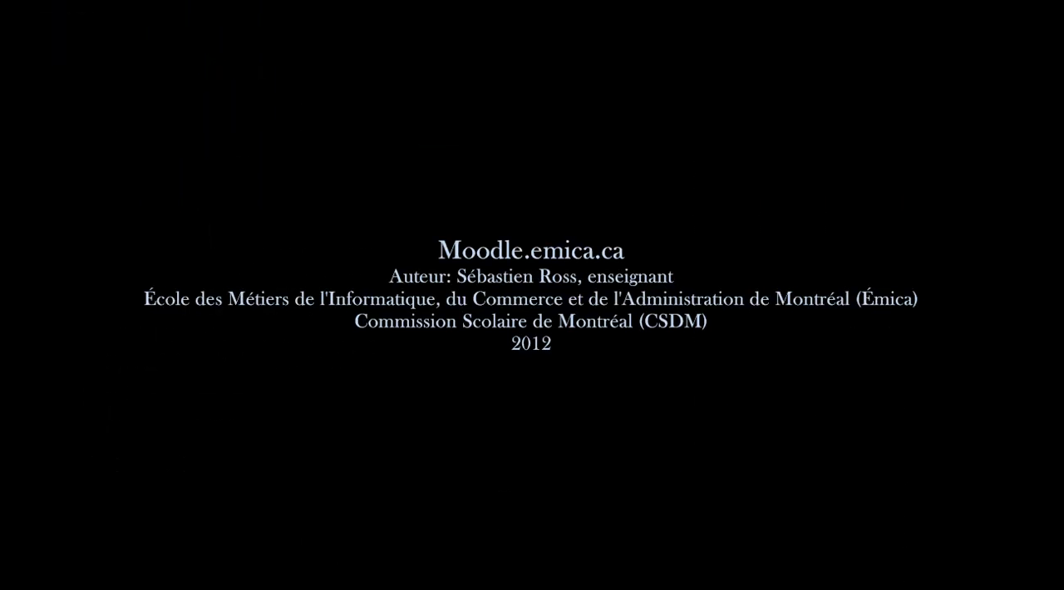